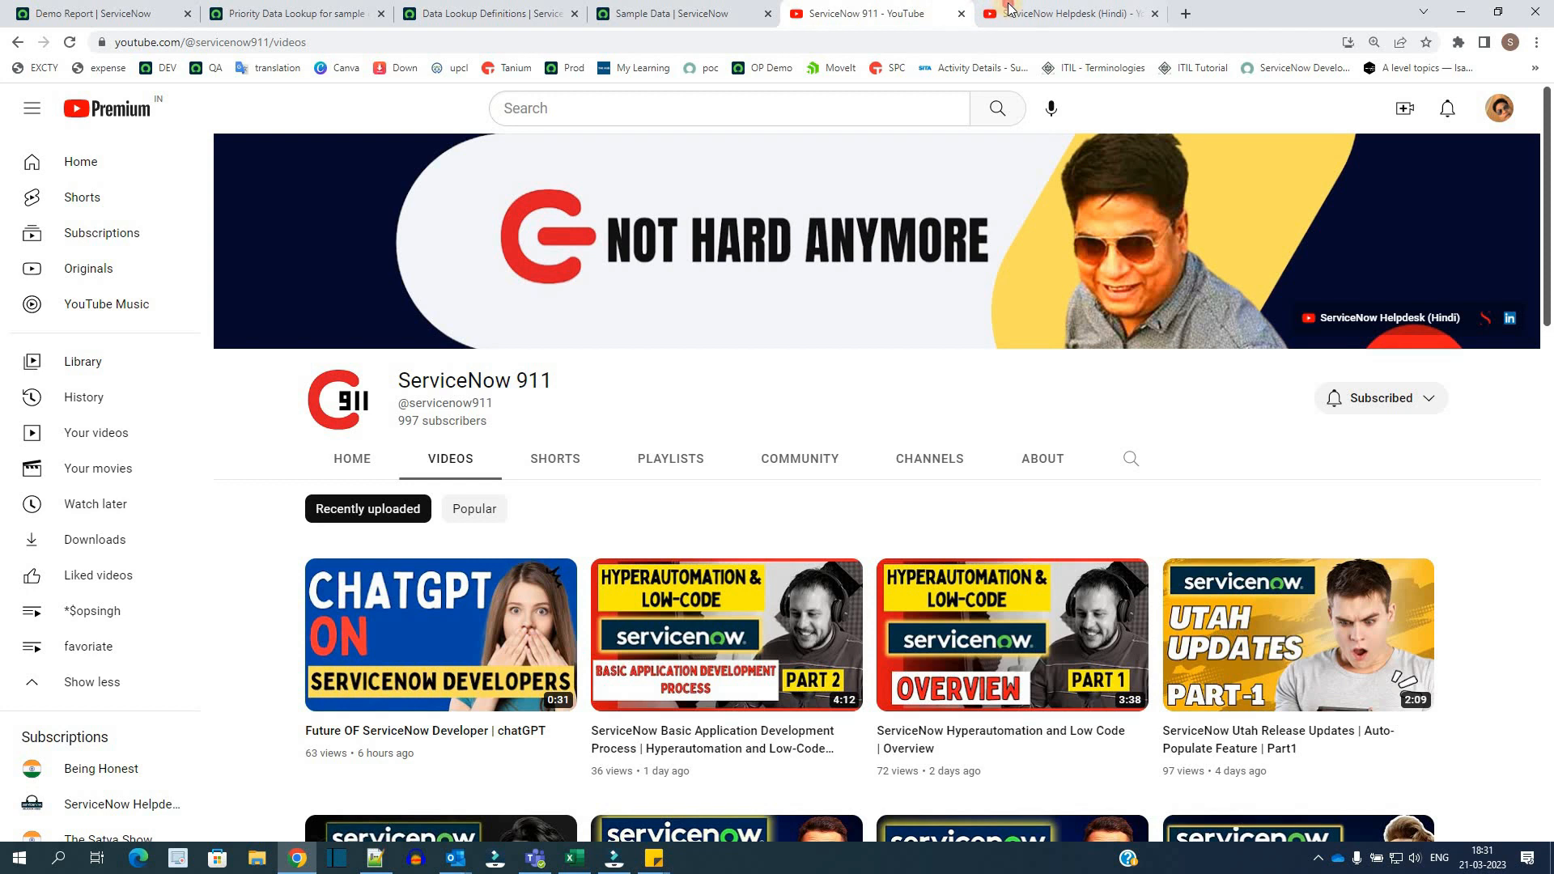
Step: View the ServiceNow Helpdesk (Hindi) YouTube channel and highlight its channel name
click(1002, 8)
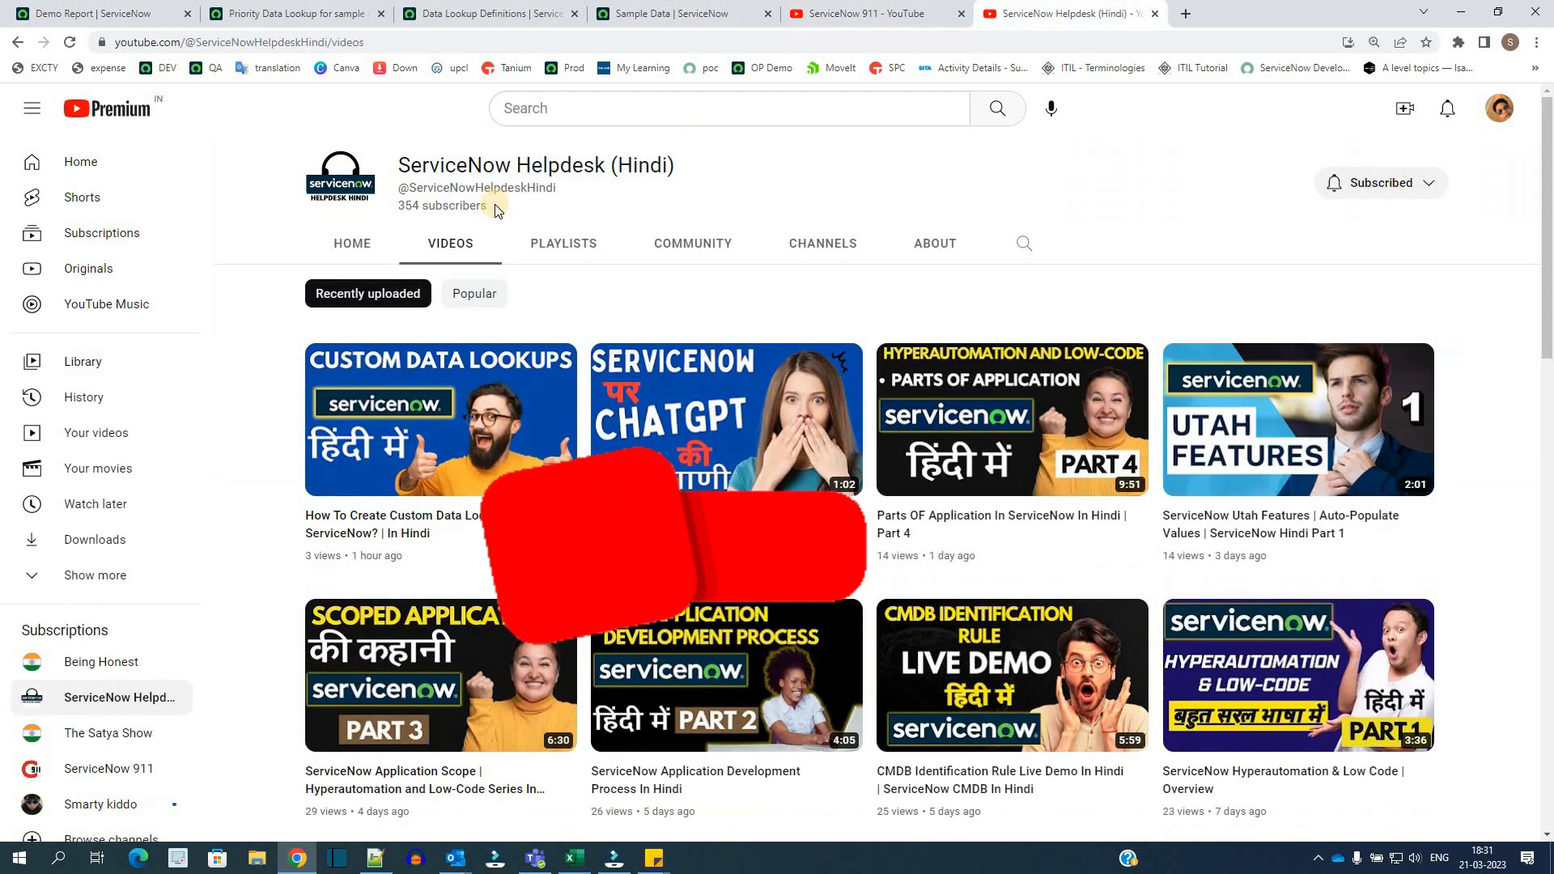
triple_click(522, 171)
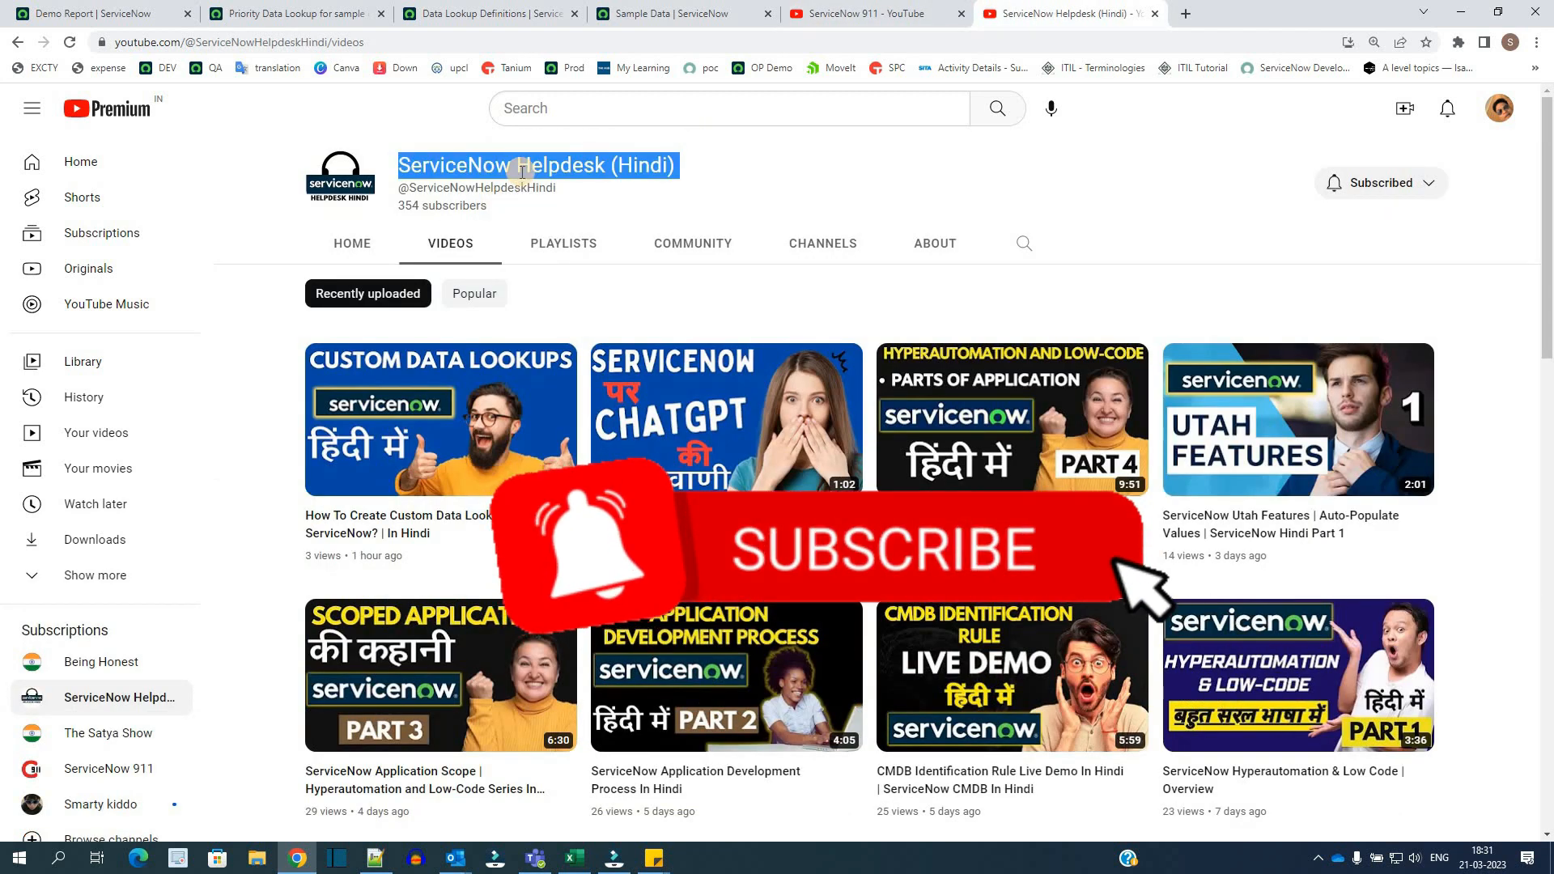
click(523, 172)
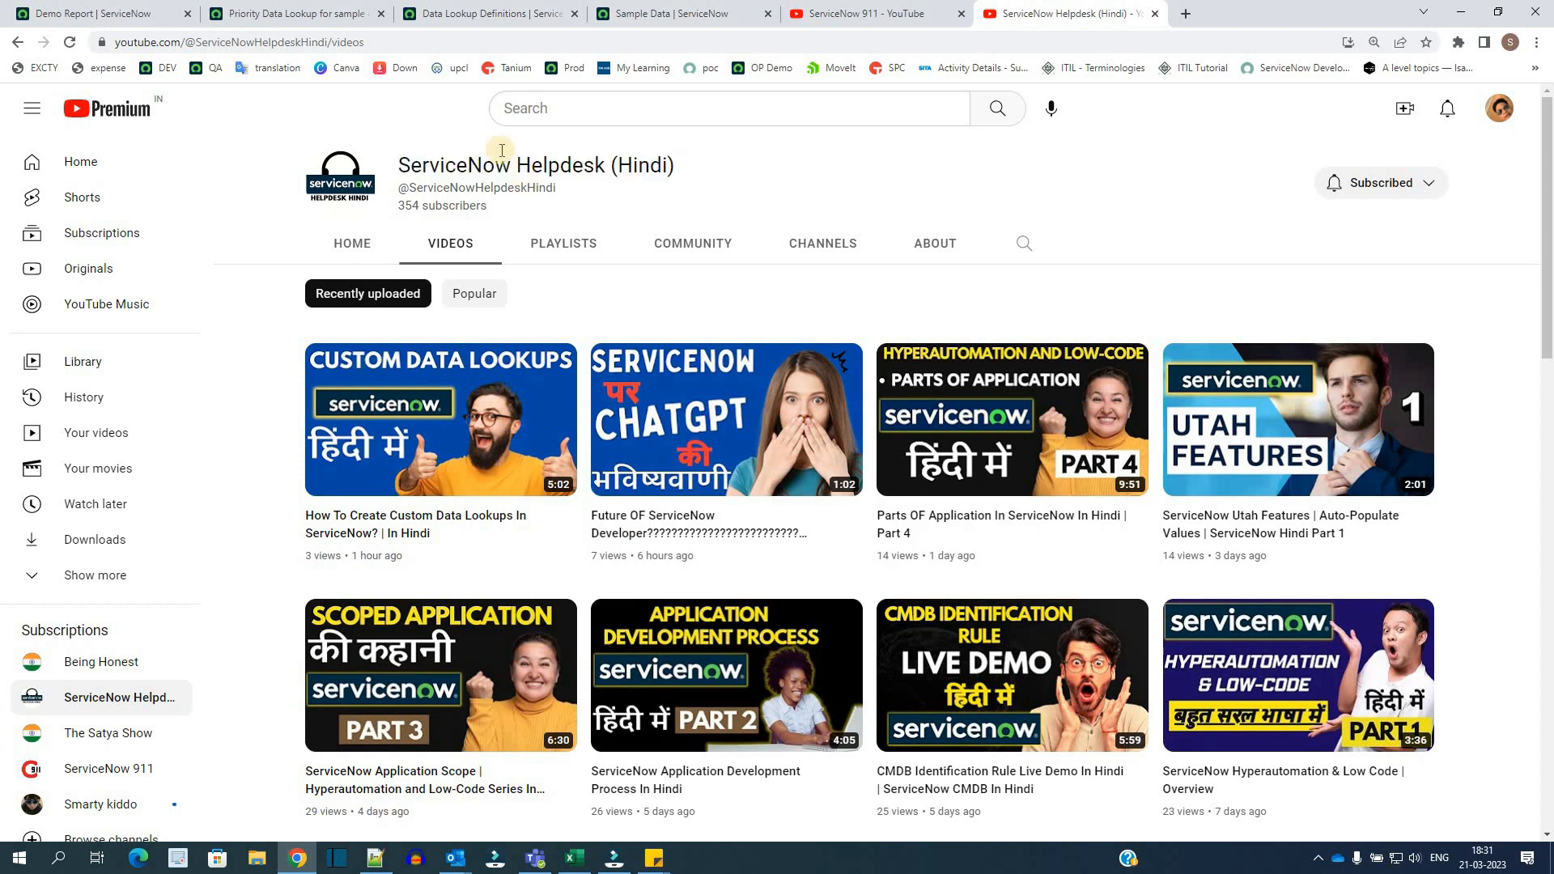
Step: Return to ServiceNow and view the Priority Data Lookup for sample data list
click(107, 5)
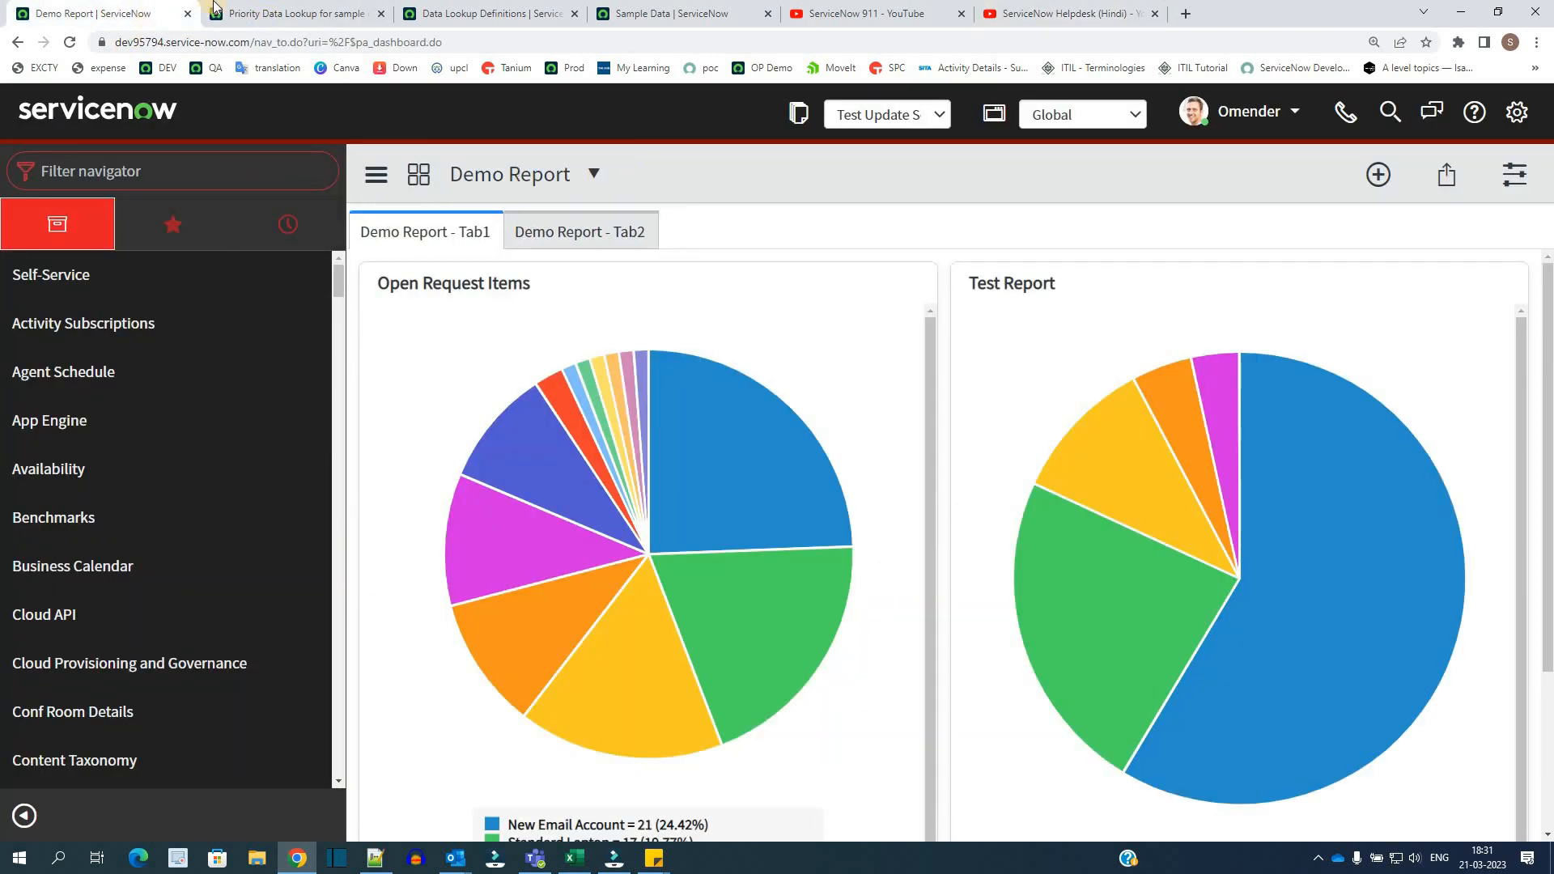
mouse_move(332, 21)
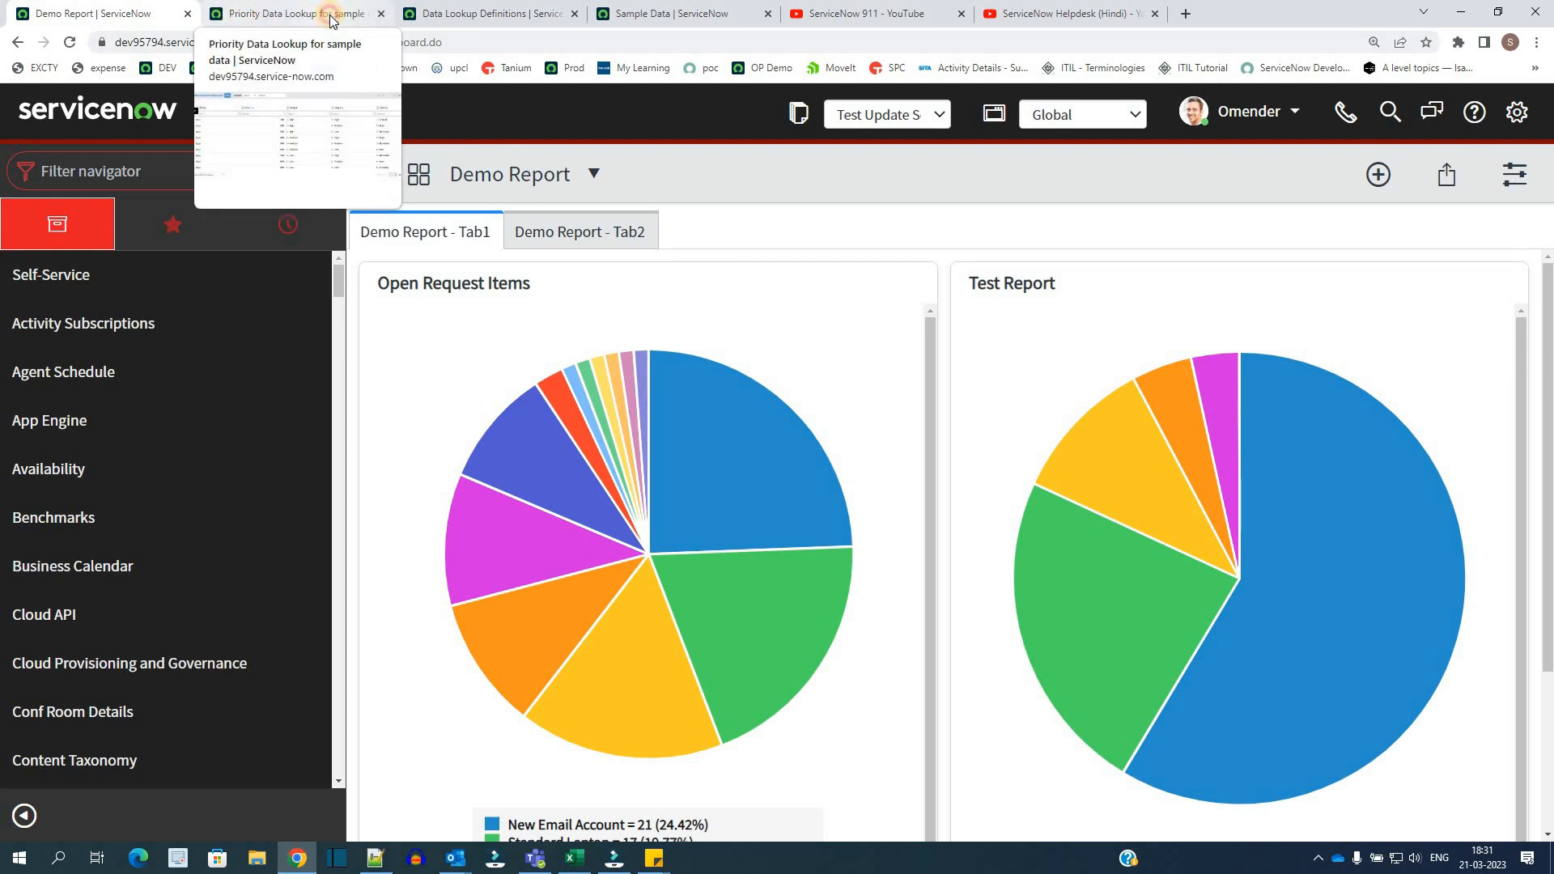
click(332, 21)
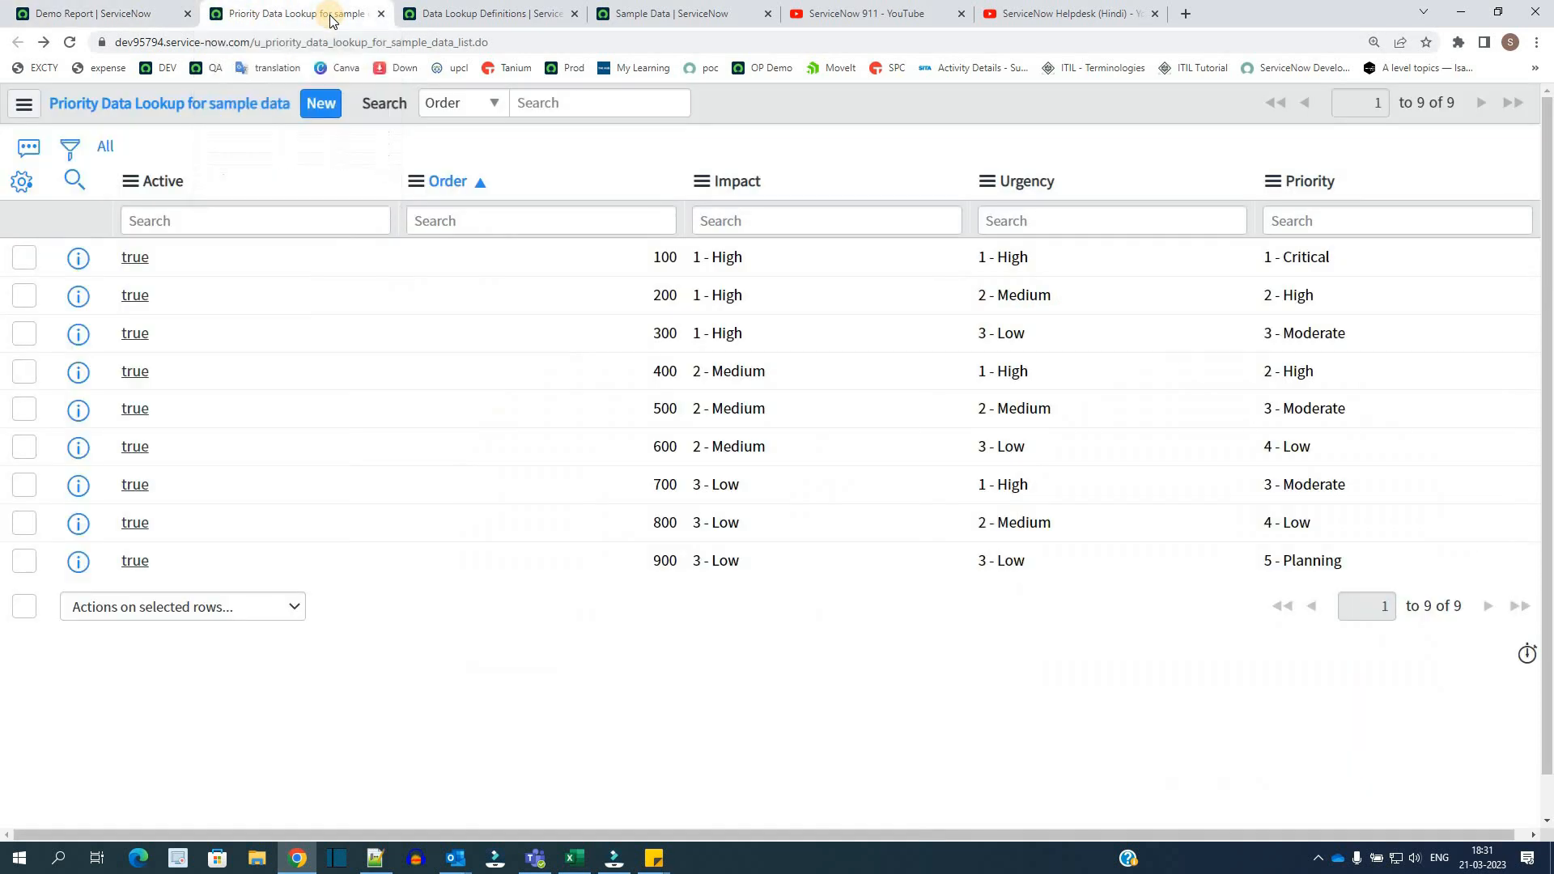
Step: Open the Pencil record with order date 2021-02-09 from the Sample Data list in a new browser tab
click(669, 21)
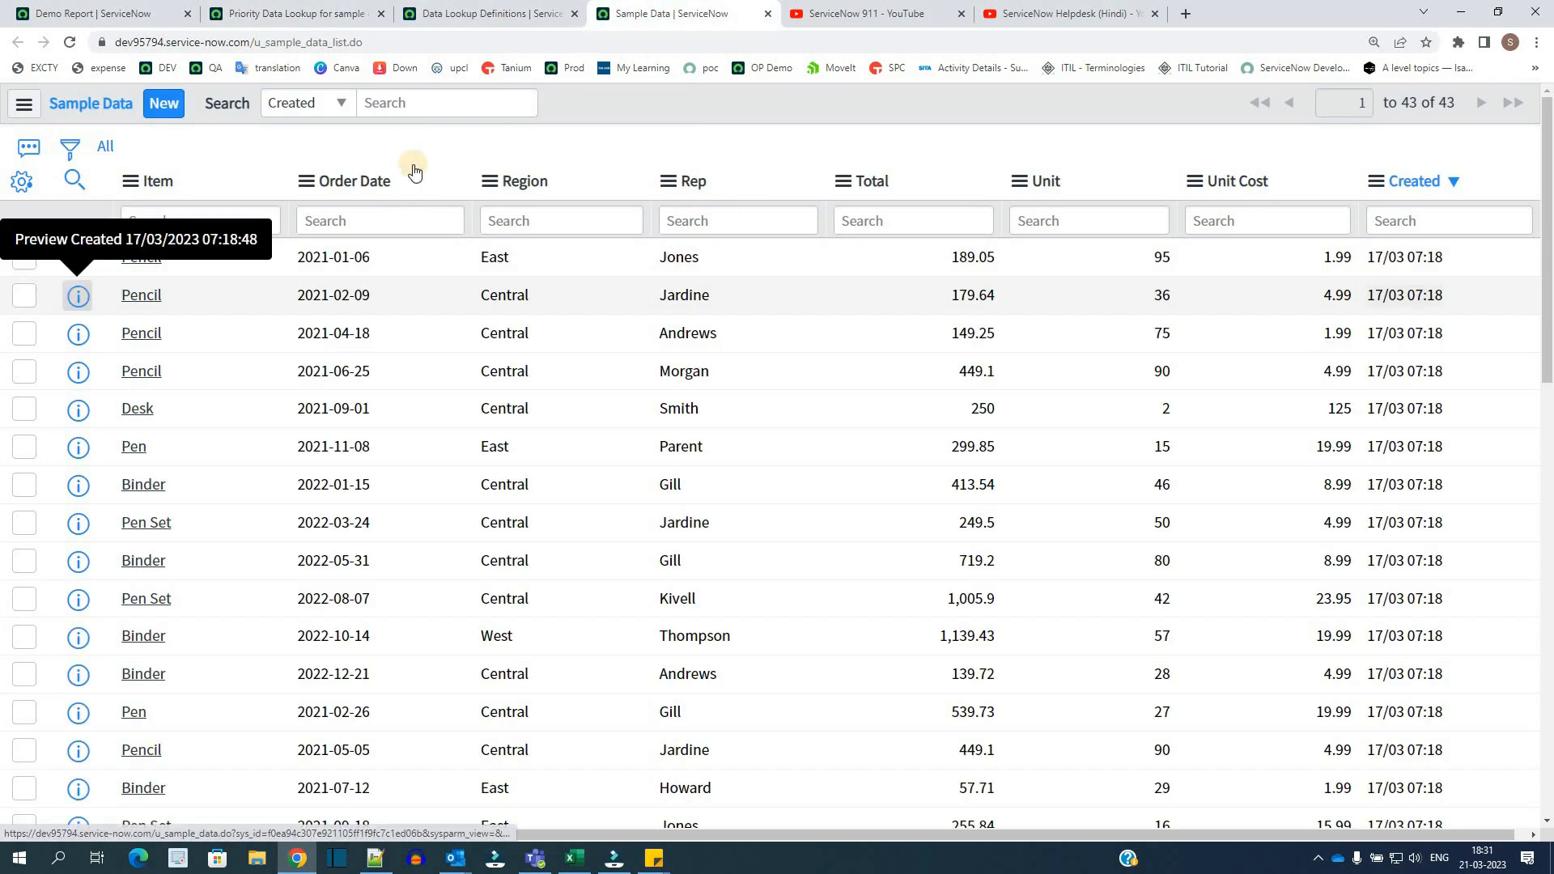
middle_click(78, 307)
click(837, 16)
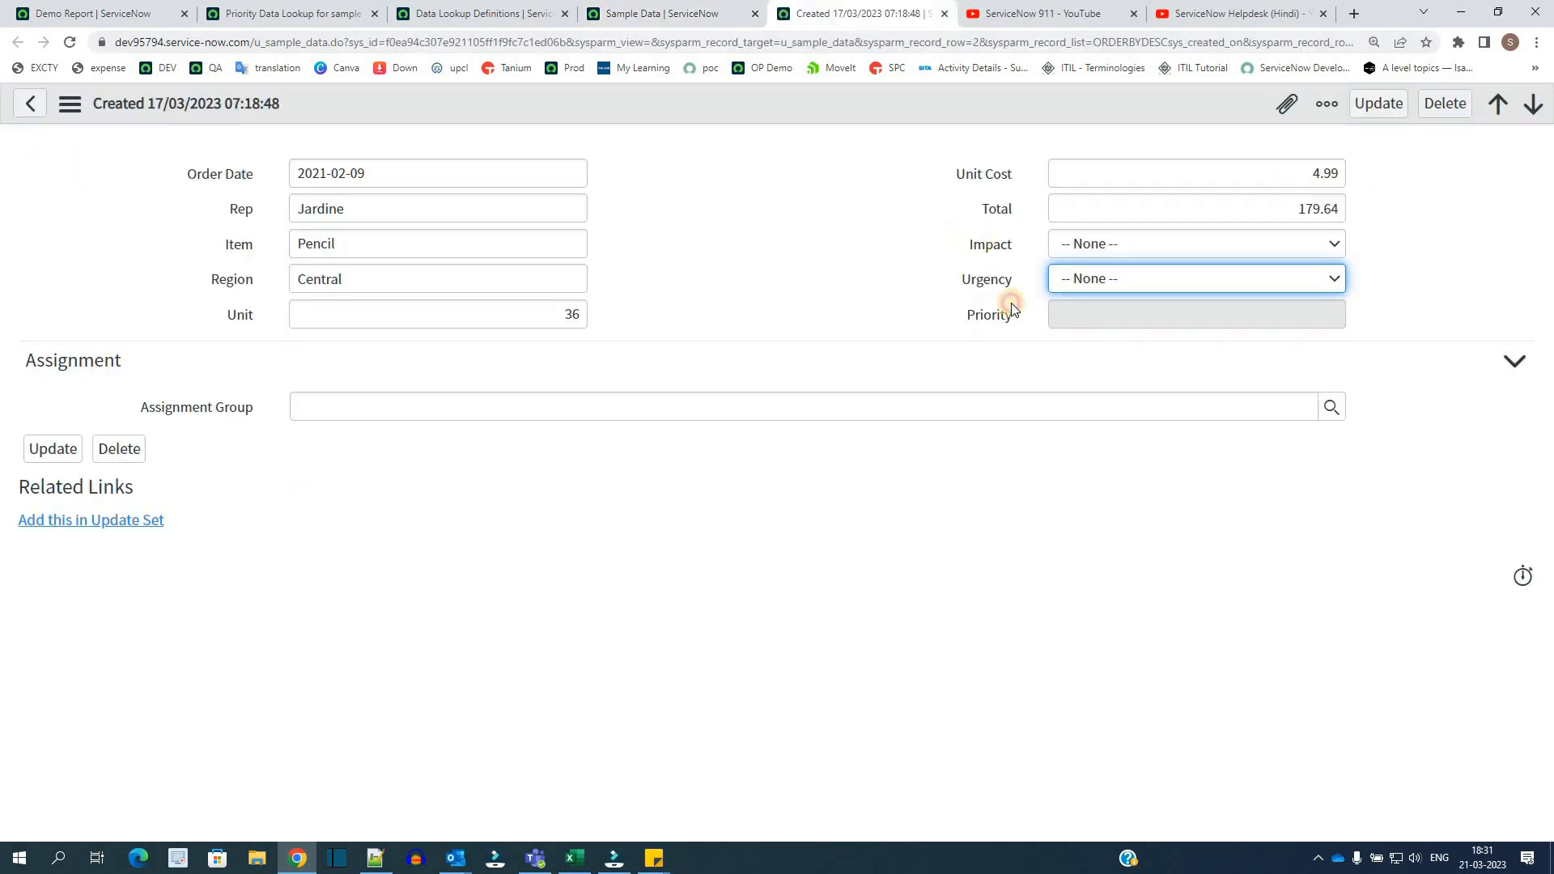
Step: Set the Sample Data record's Impact to 1 - High and Urgency to 2 - Medium, and check the Priority field
click(1116, 242)
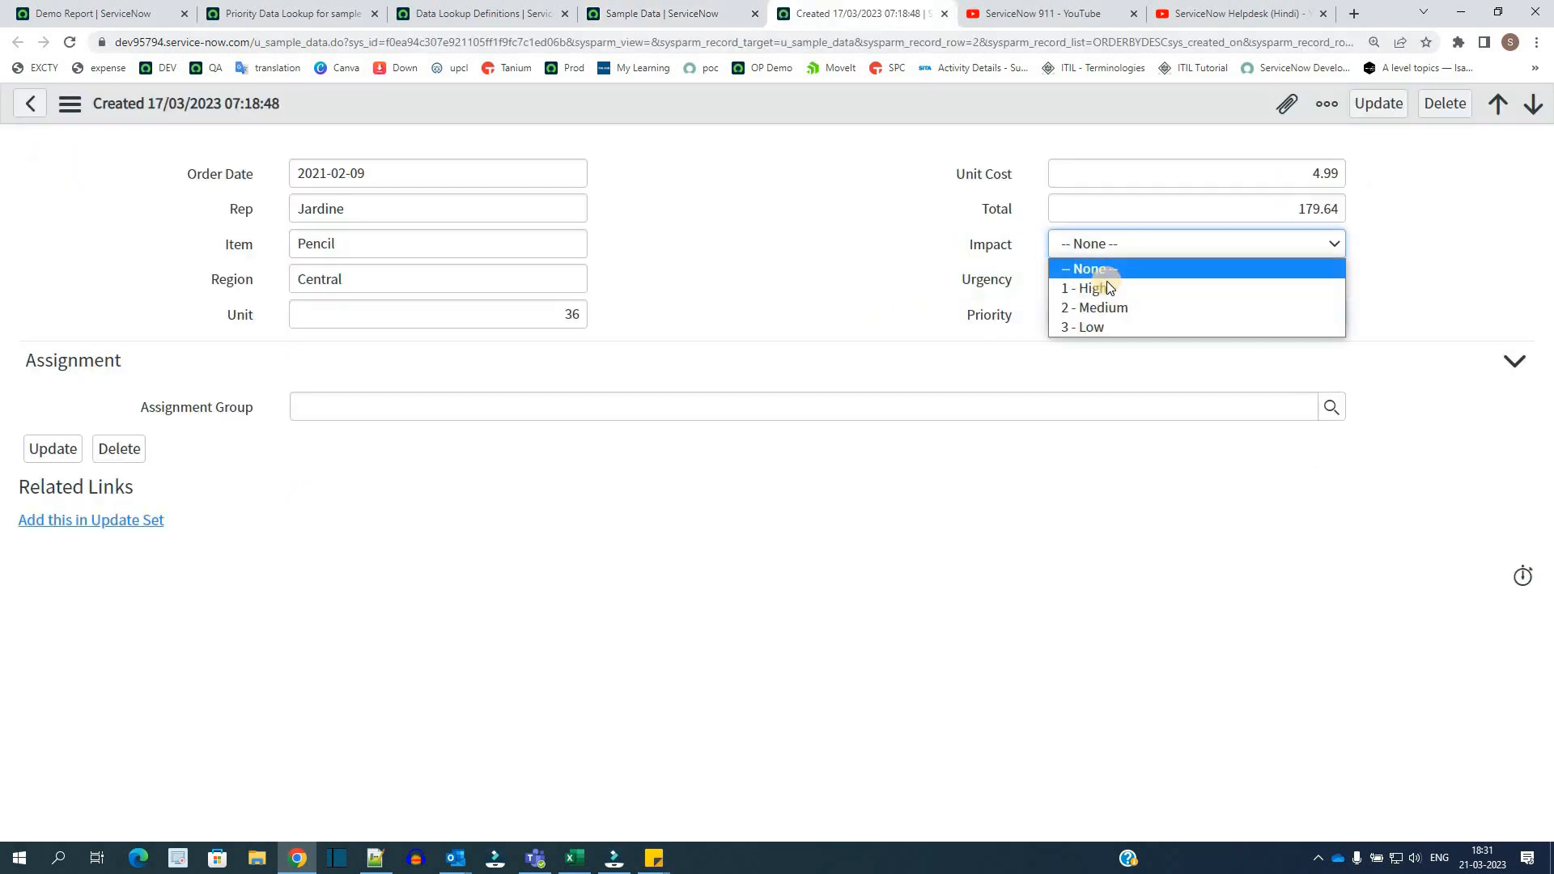
click(1103, 288)
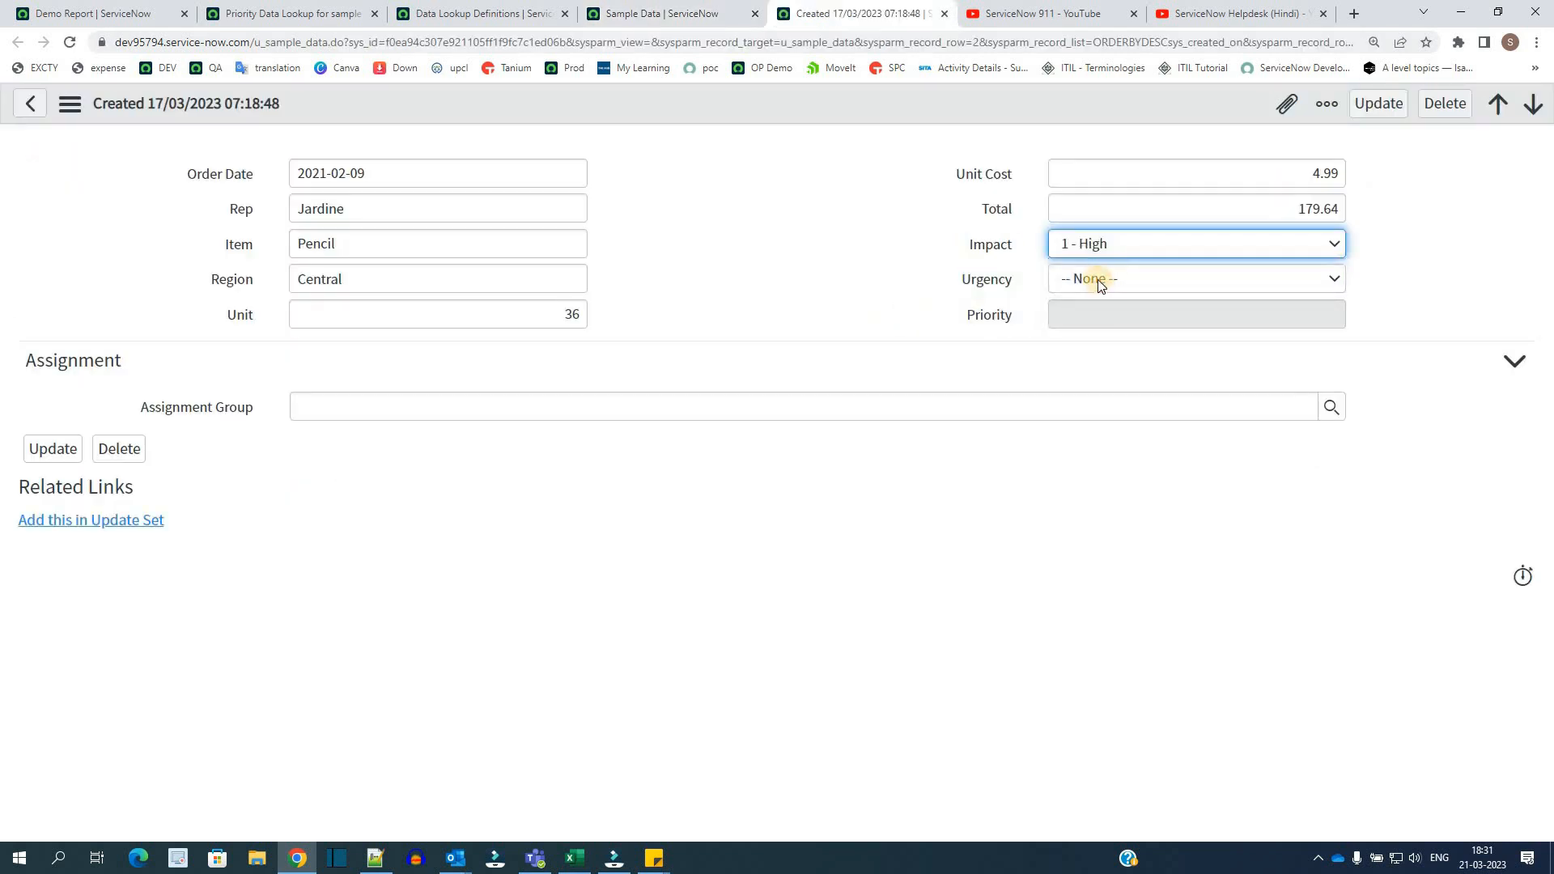
click(1096, 277)
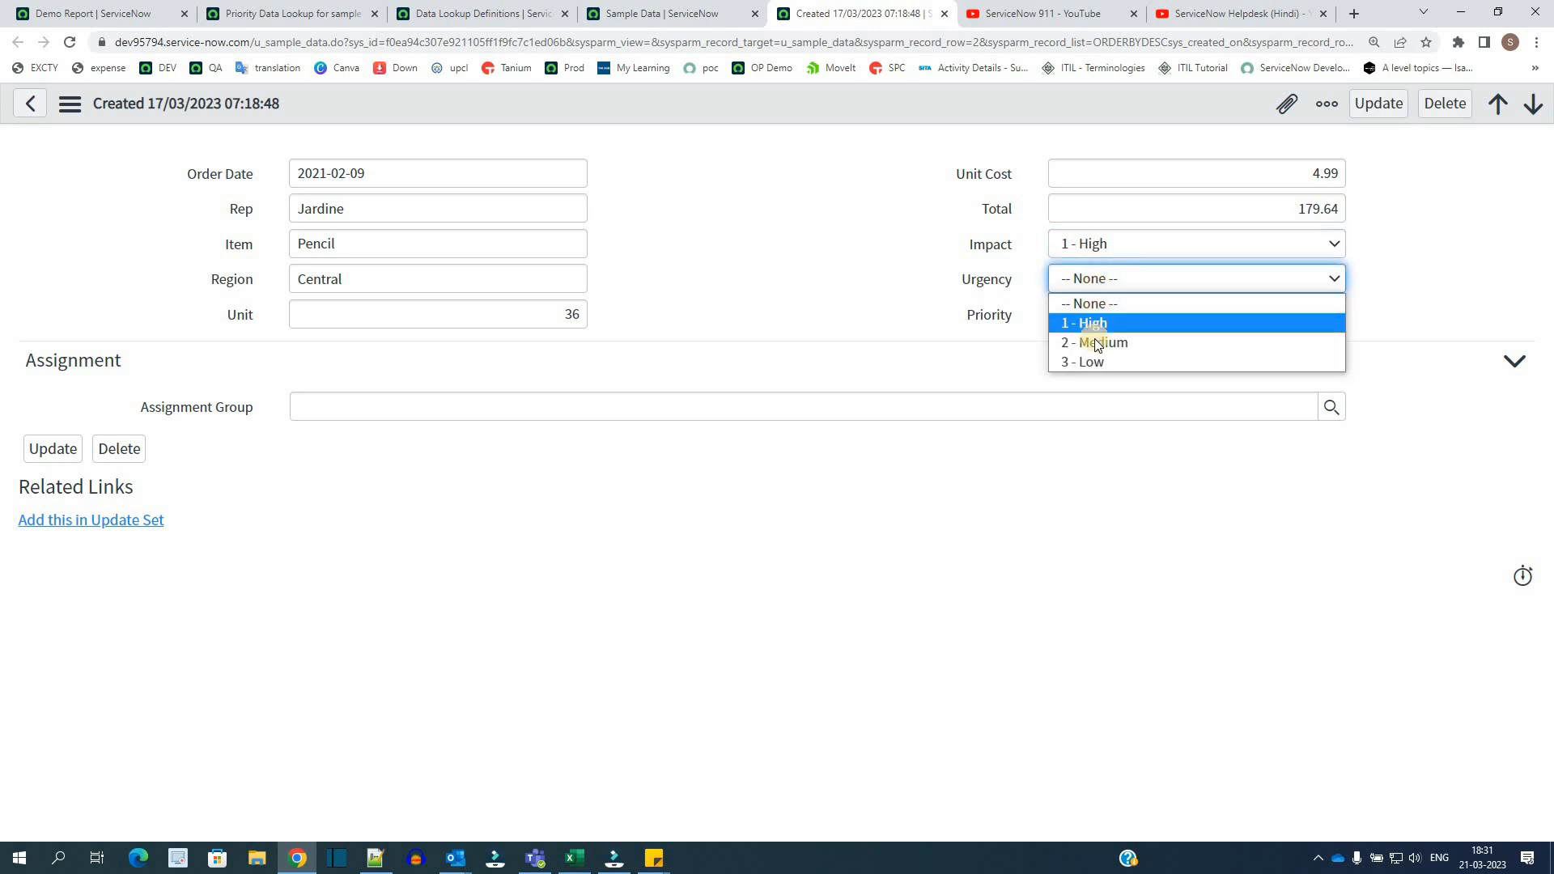
click(1048, 341)
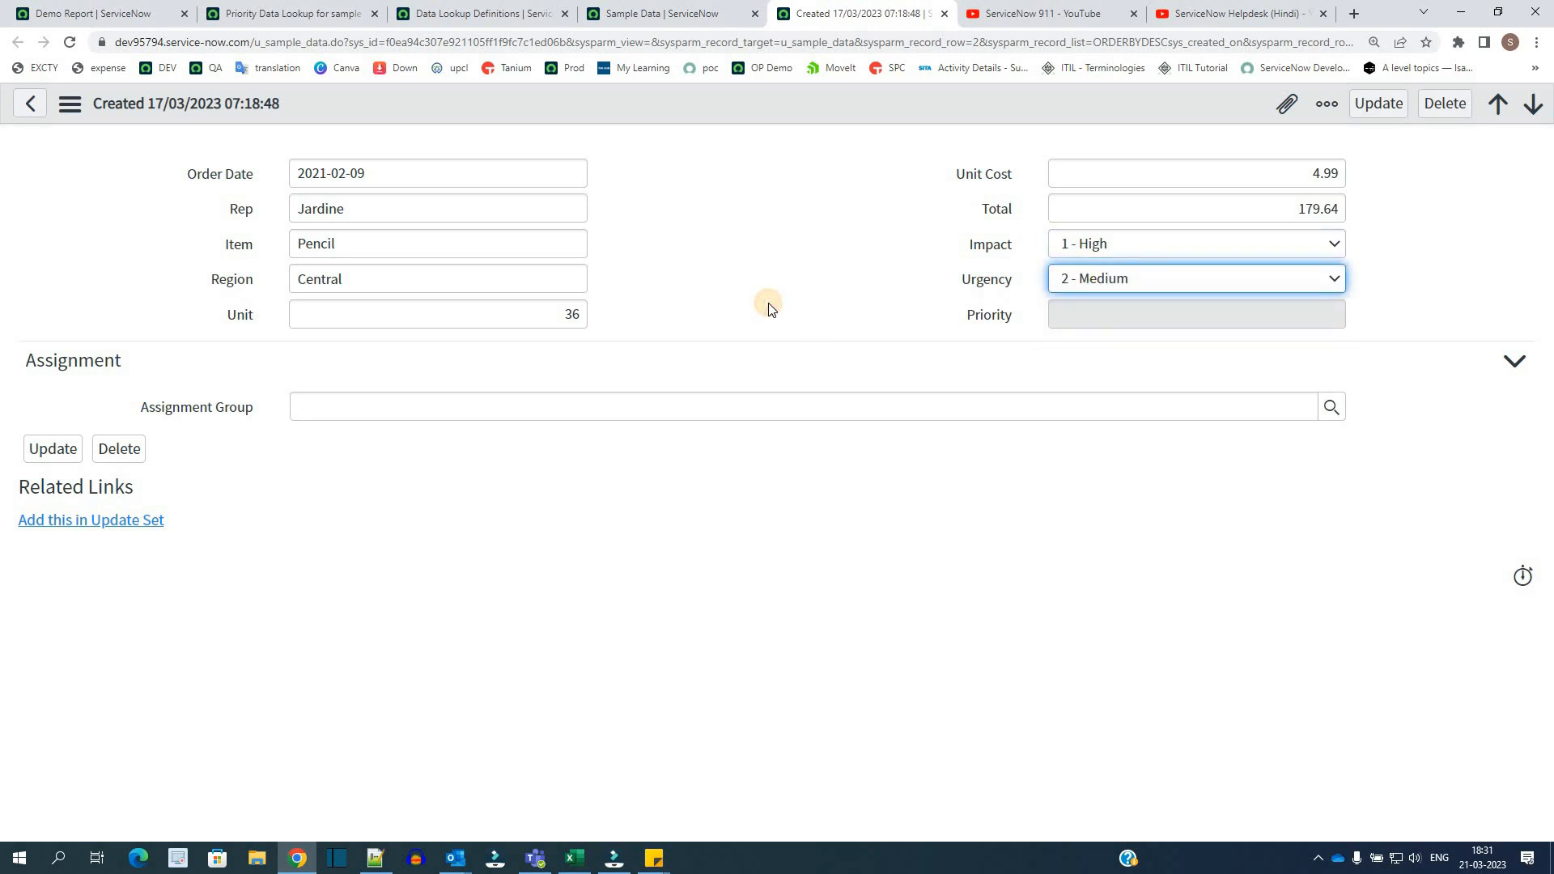
click(770, 308)
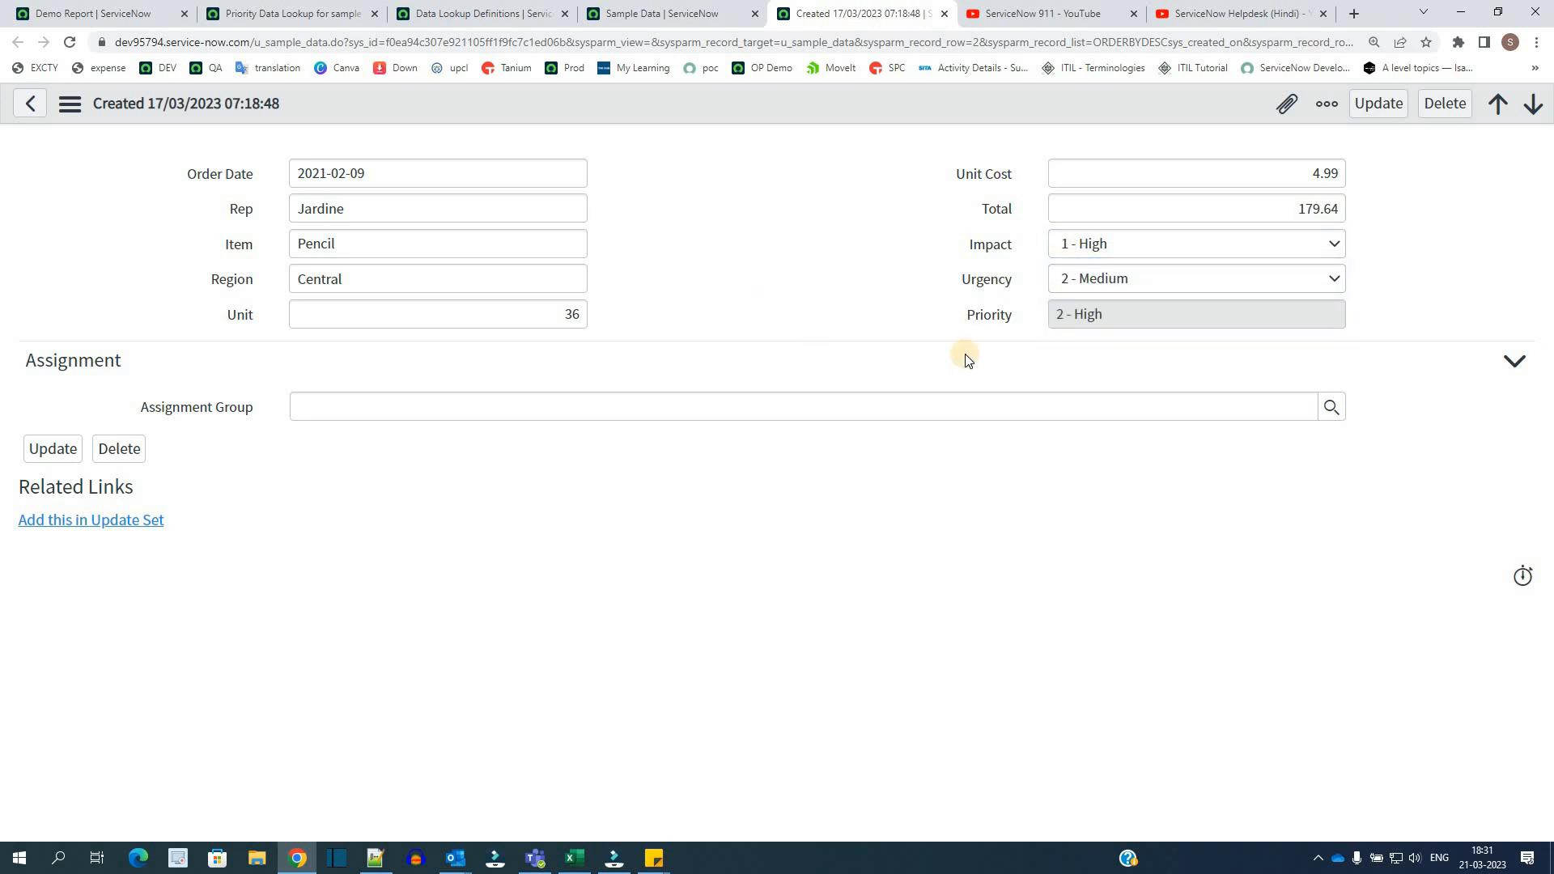
click(1008, 323)
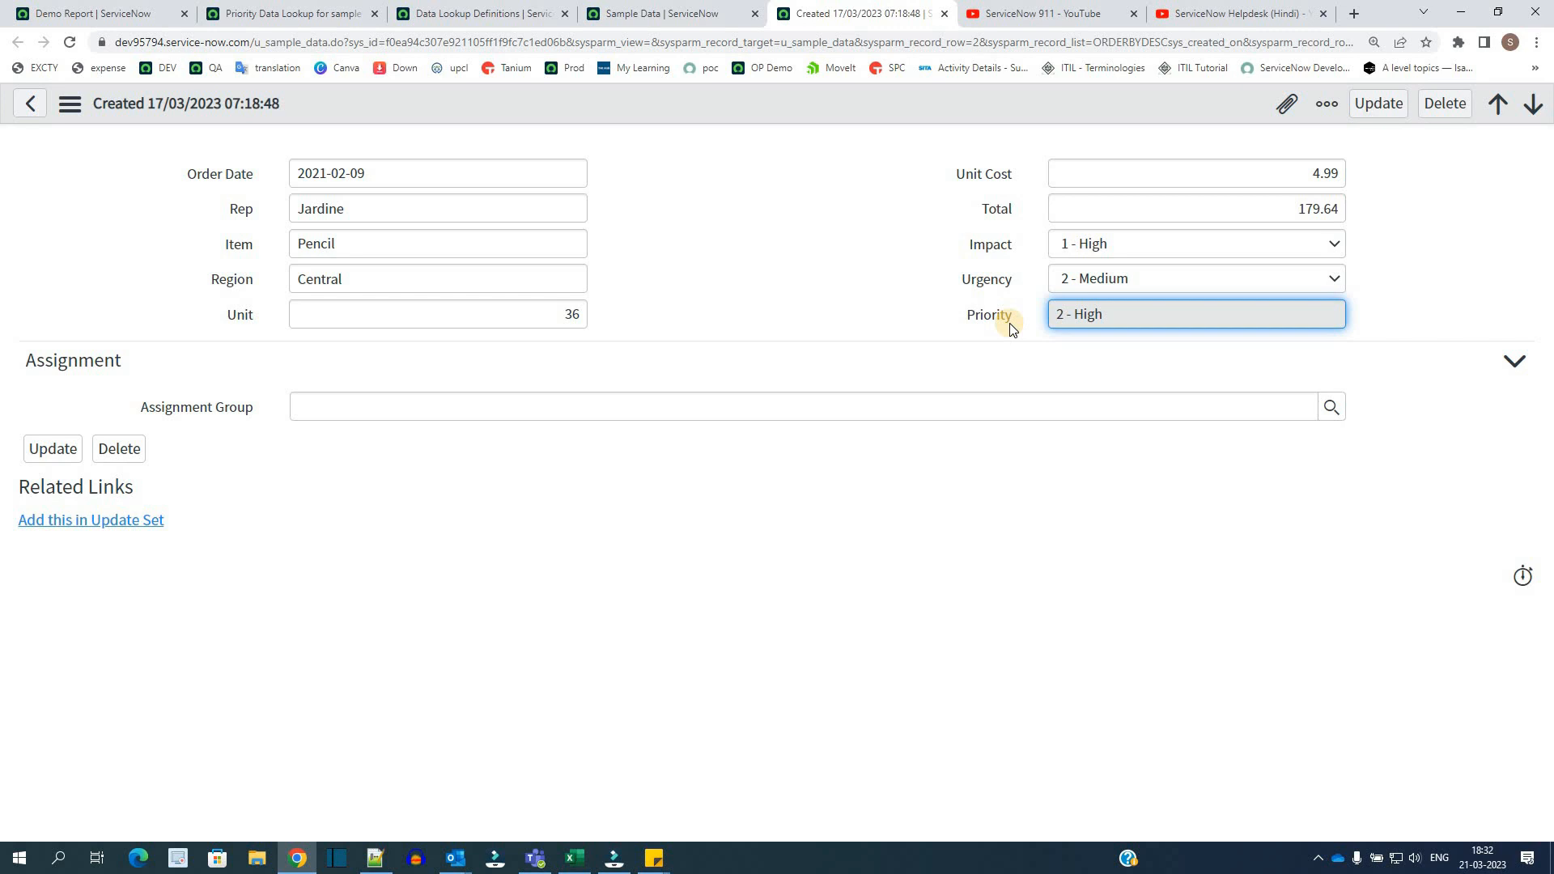
click(901, 266)
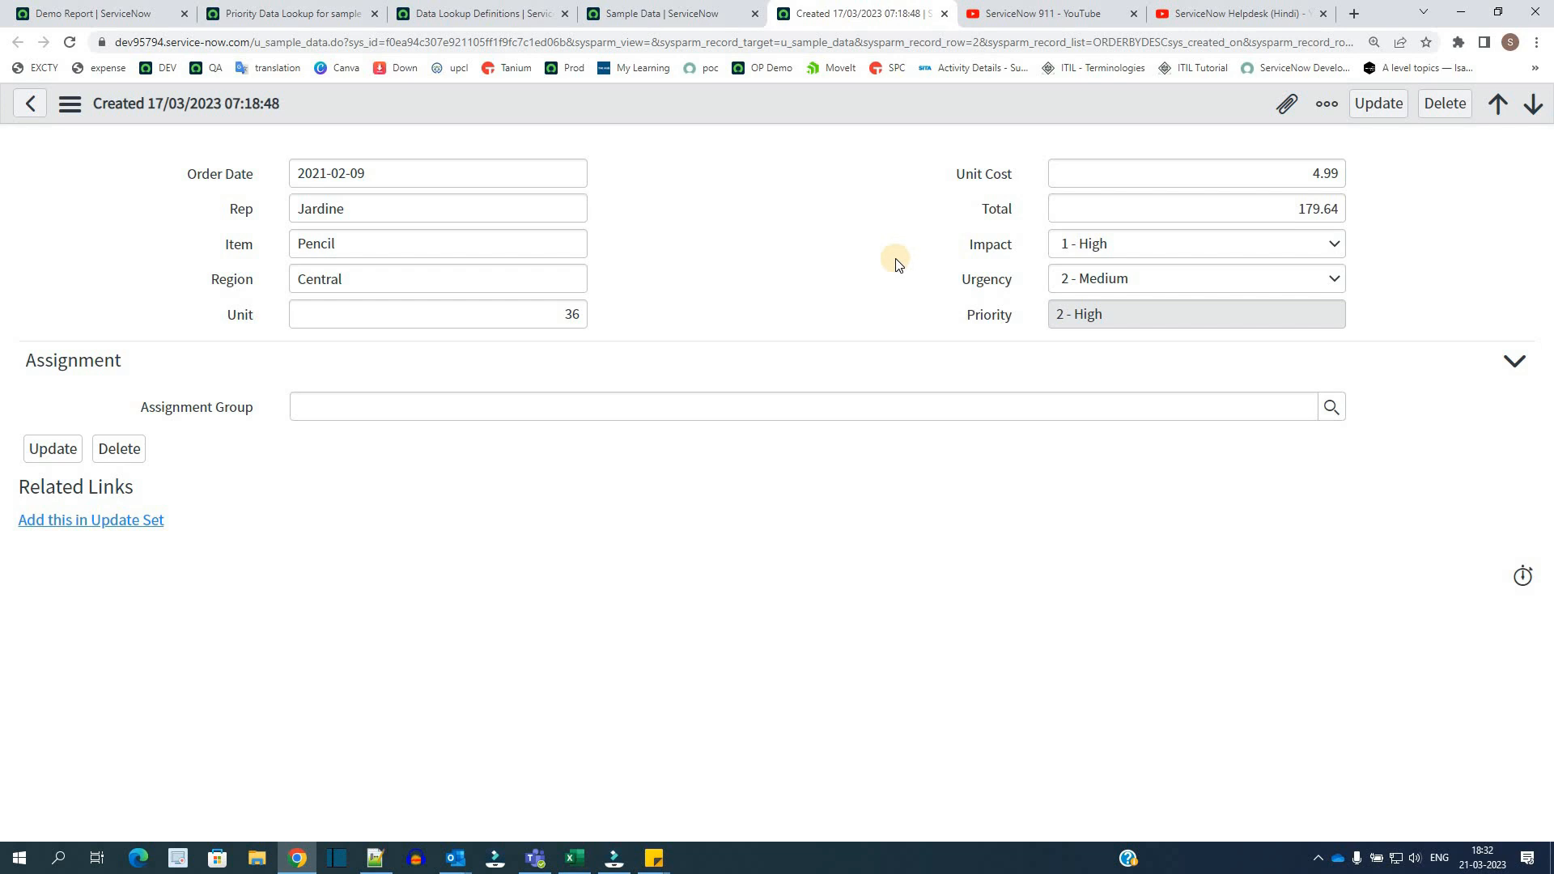
Step: Examine the impact, urgency and priority combinations in the Priority Data Lookup for sample data list
click(483, 17)
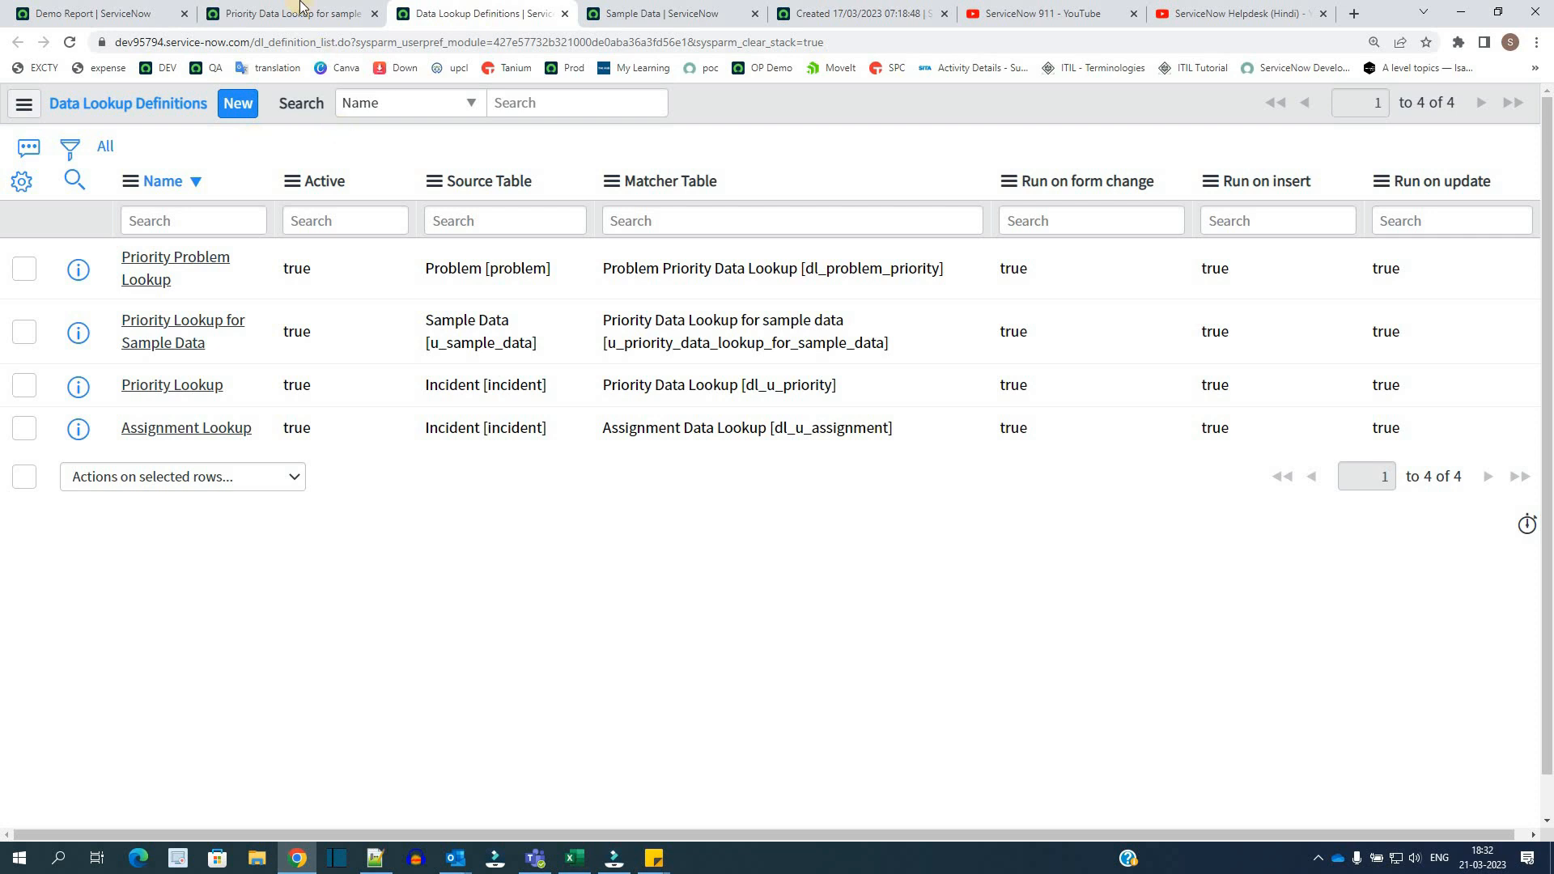
key(ctrl+shift+Tab)
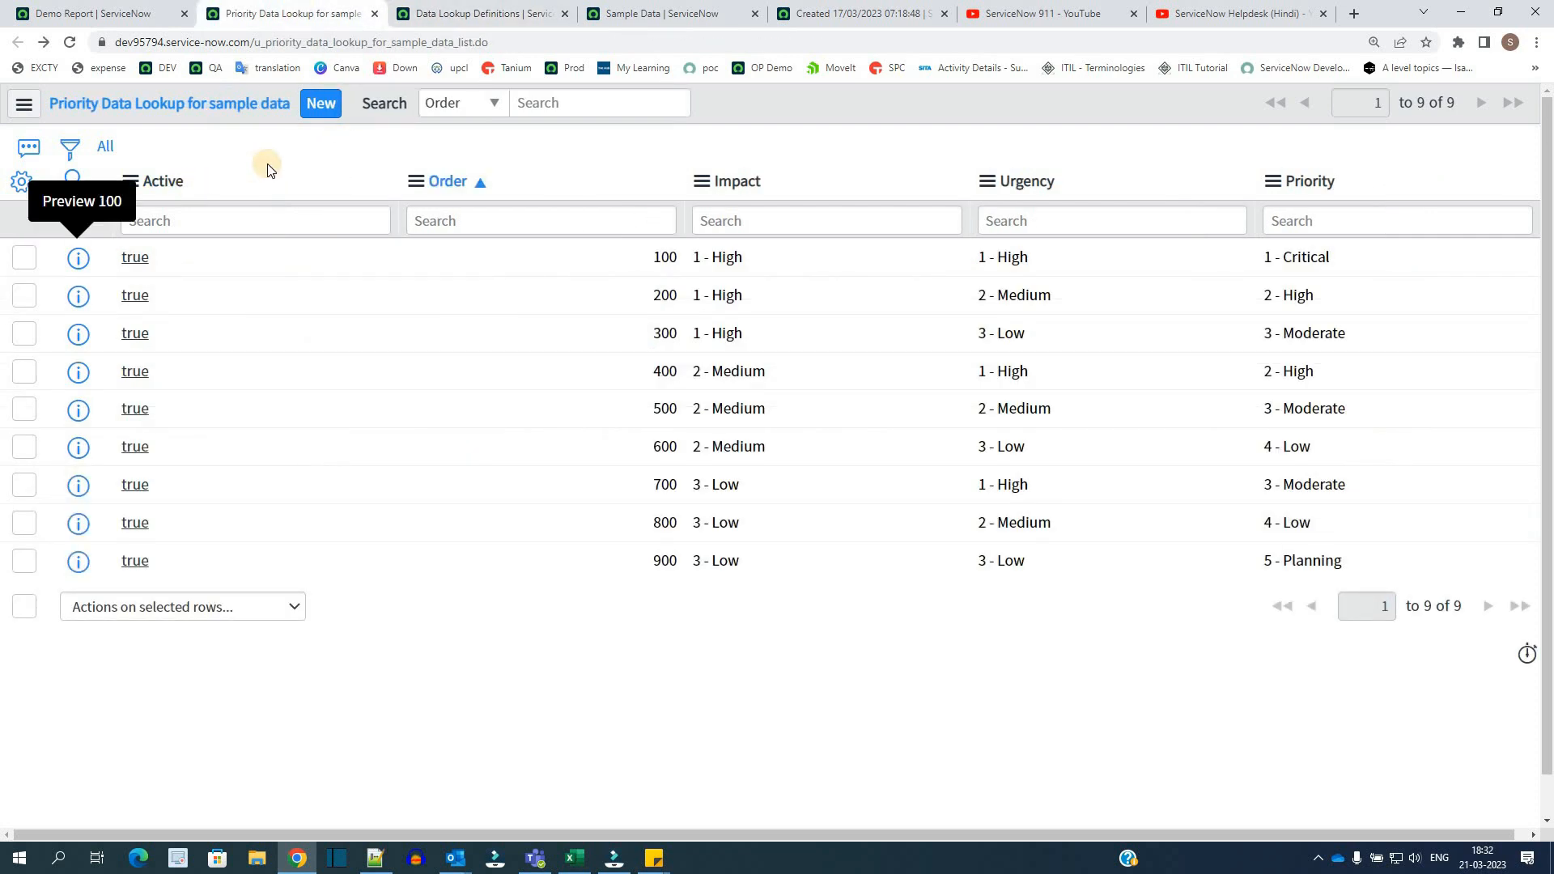
drag(267, 164, 476, 651)
click(700, 297)
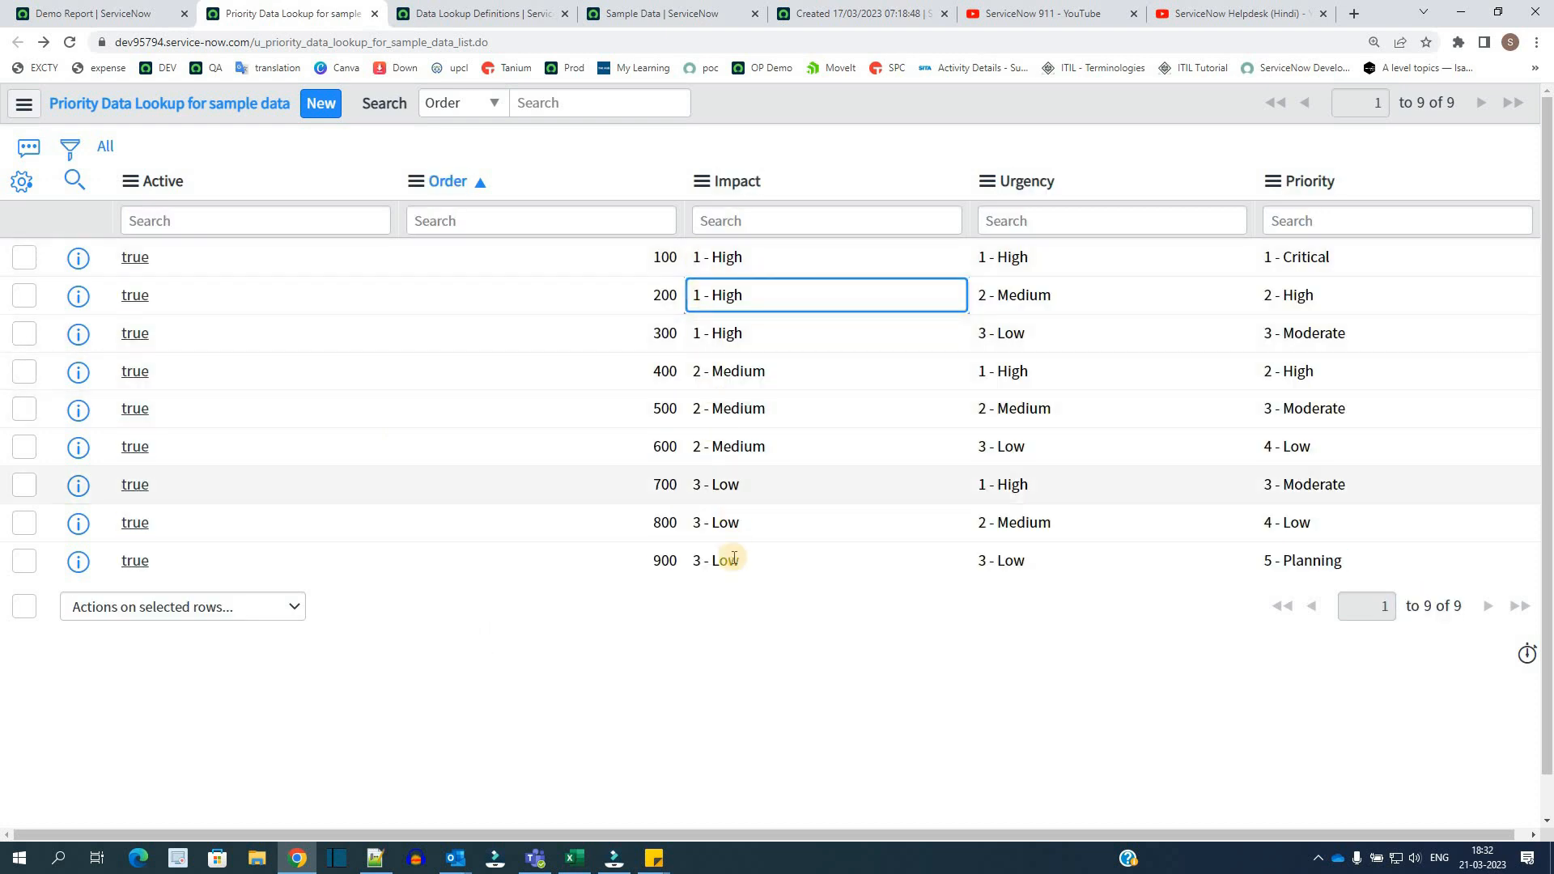
drag(1459, 608, 1418, 608)
Step: Change the Sample Data record's Impact to 2 - Medium and Urgency to 1 - High
click(843, 14)
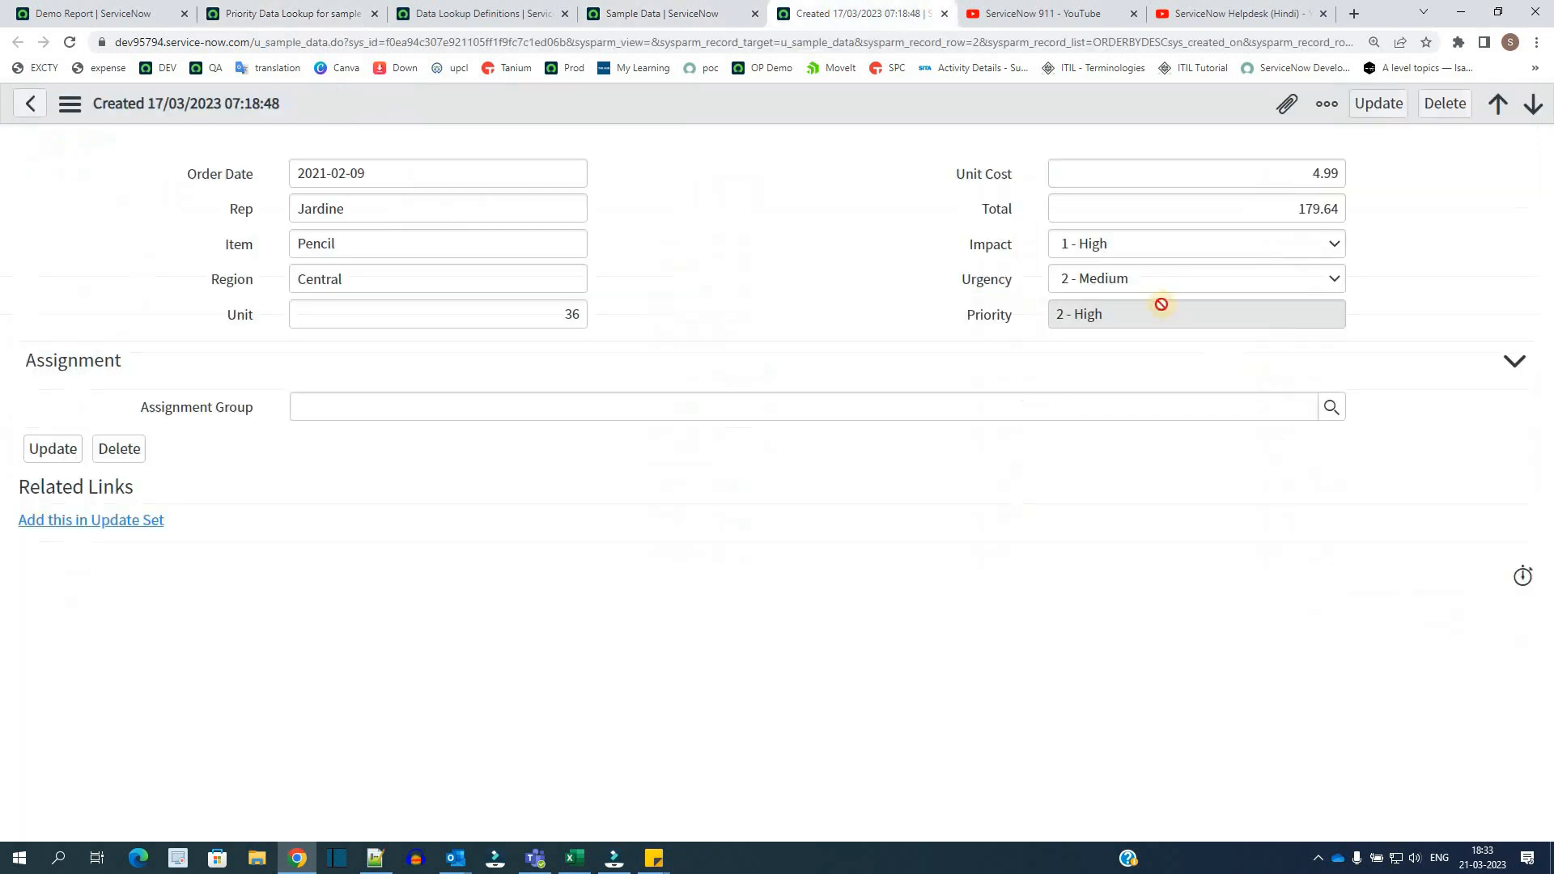
click(1163, 243)
click(1143, 307)
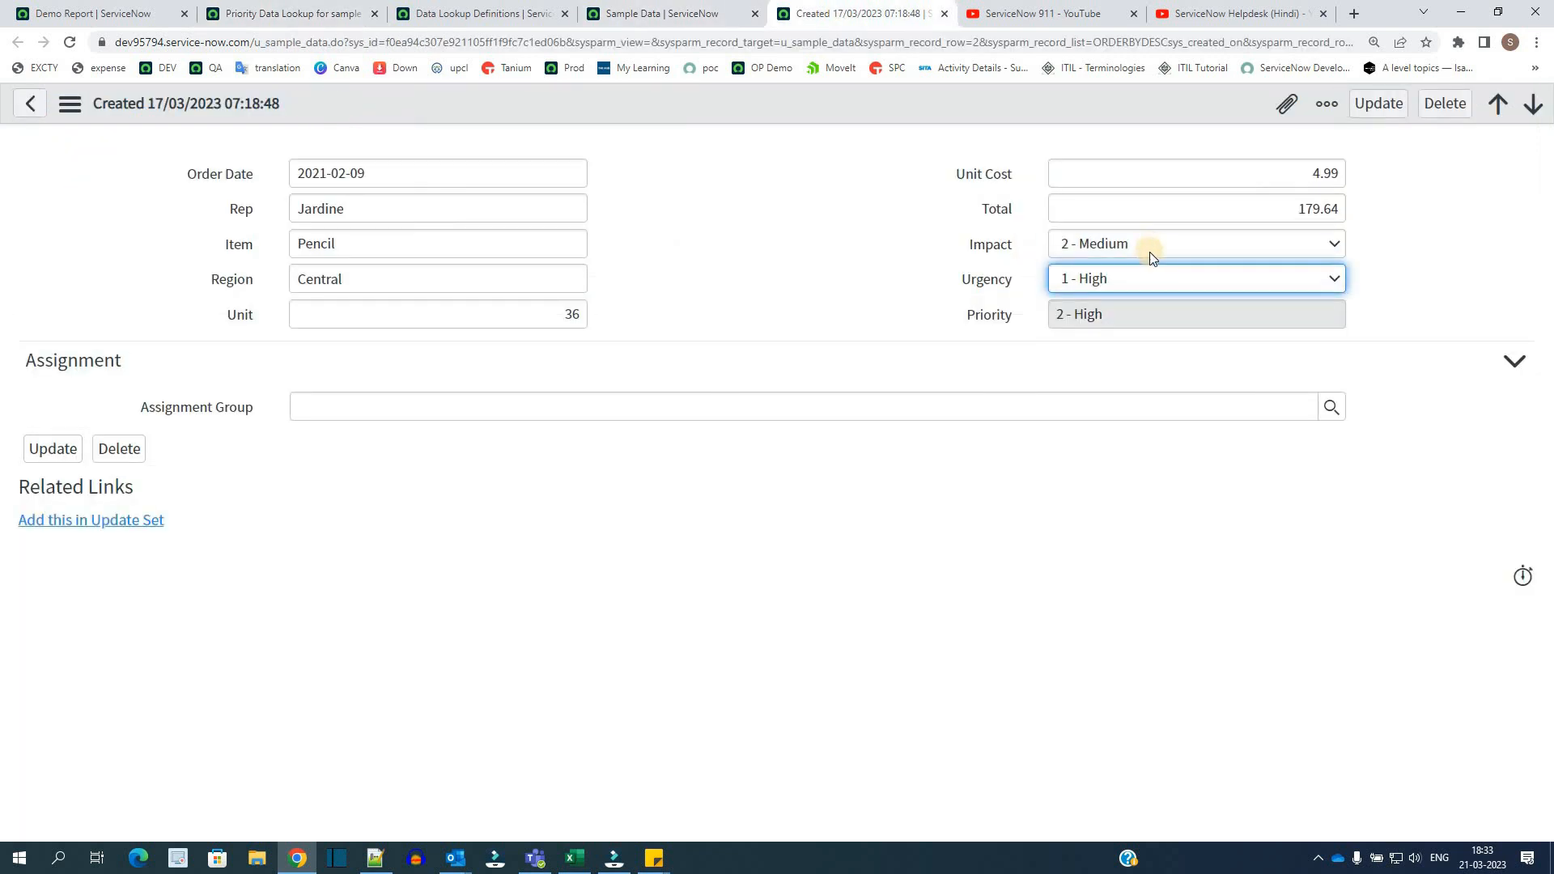
Step: Return to the Priority Data Lookup for sample data list and check its table name in the page URL
click(298, 14)
click(287, 187)
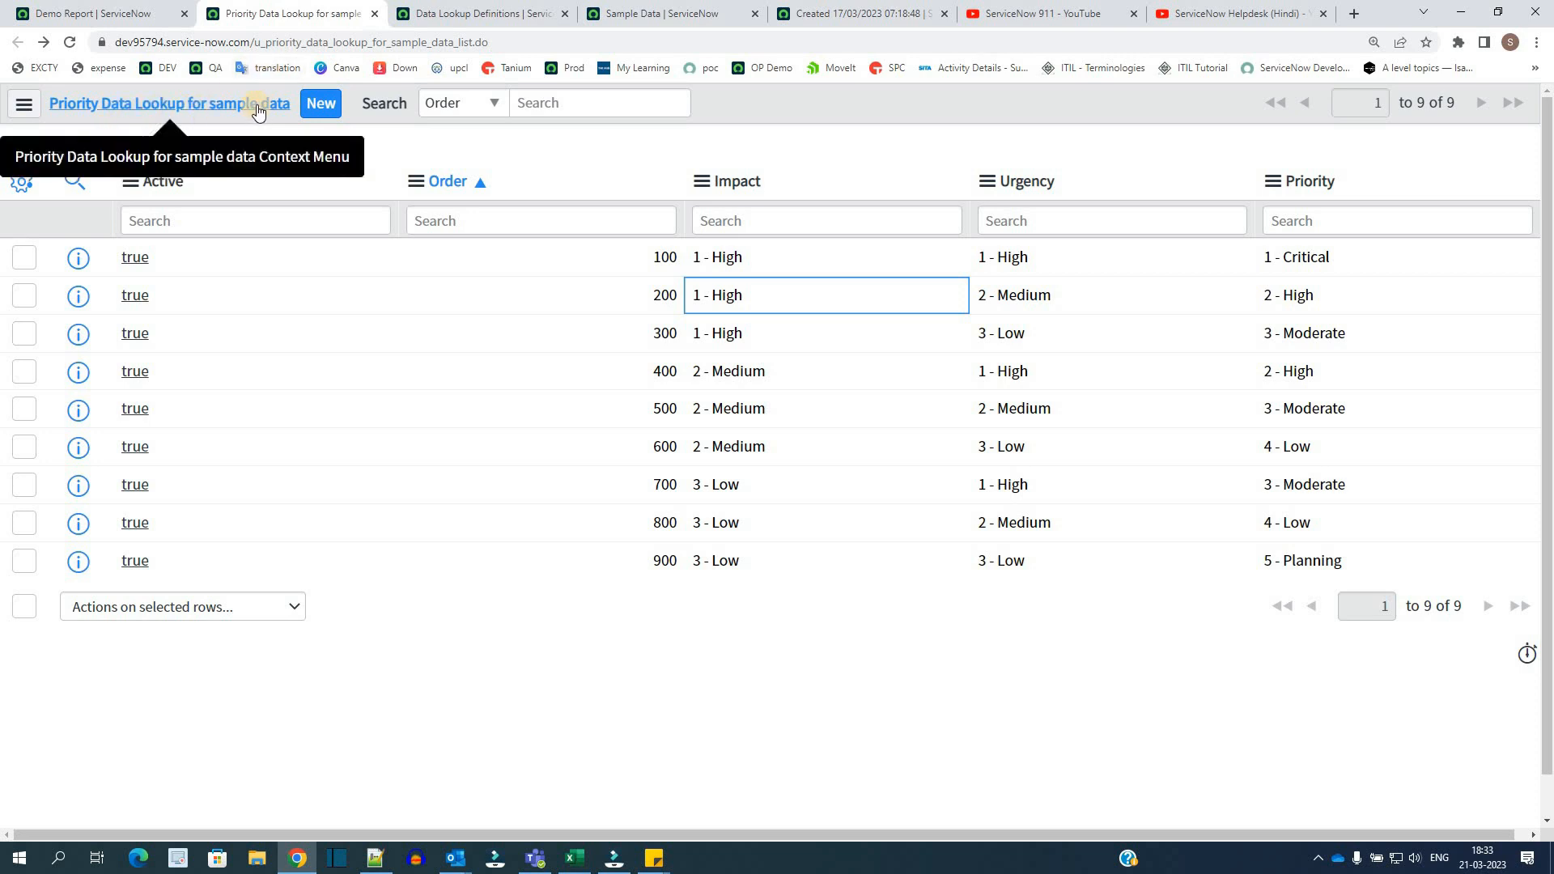
click(294, 171)
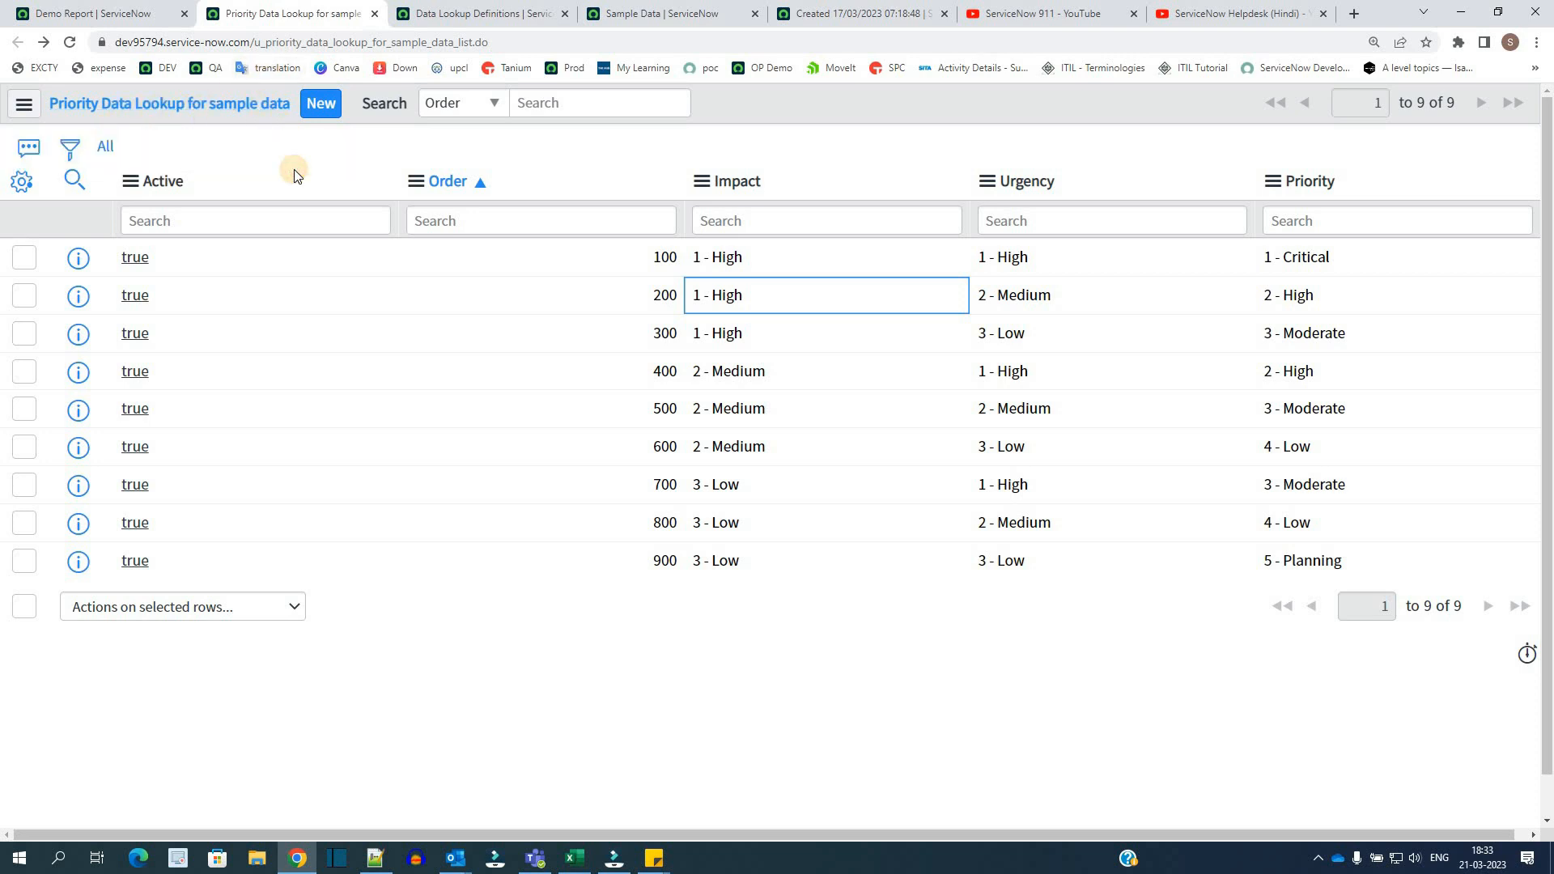
click(291, 42)
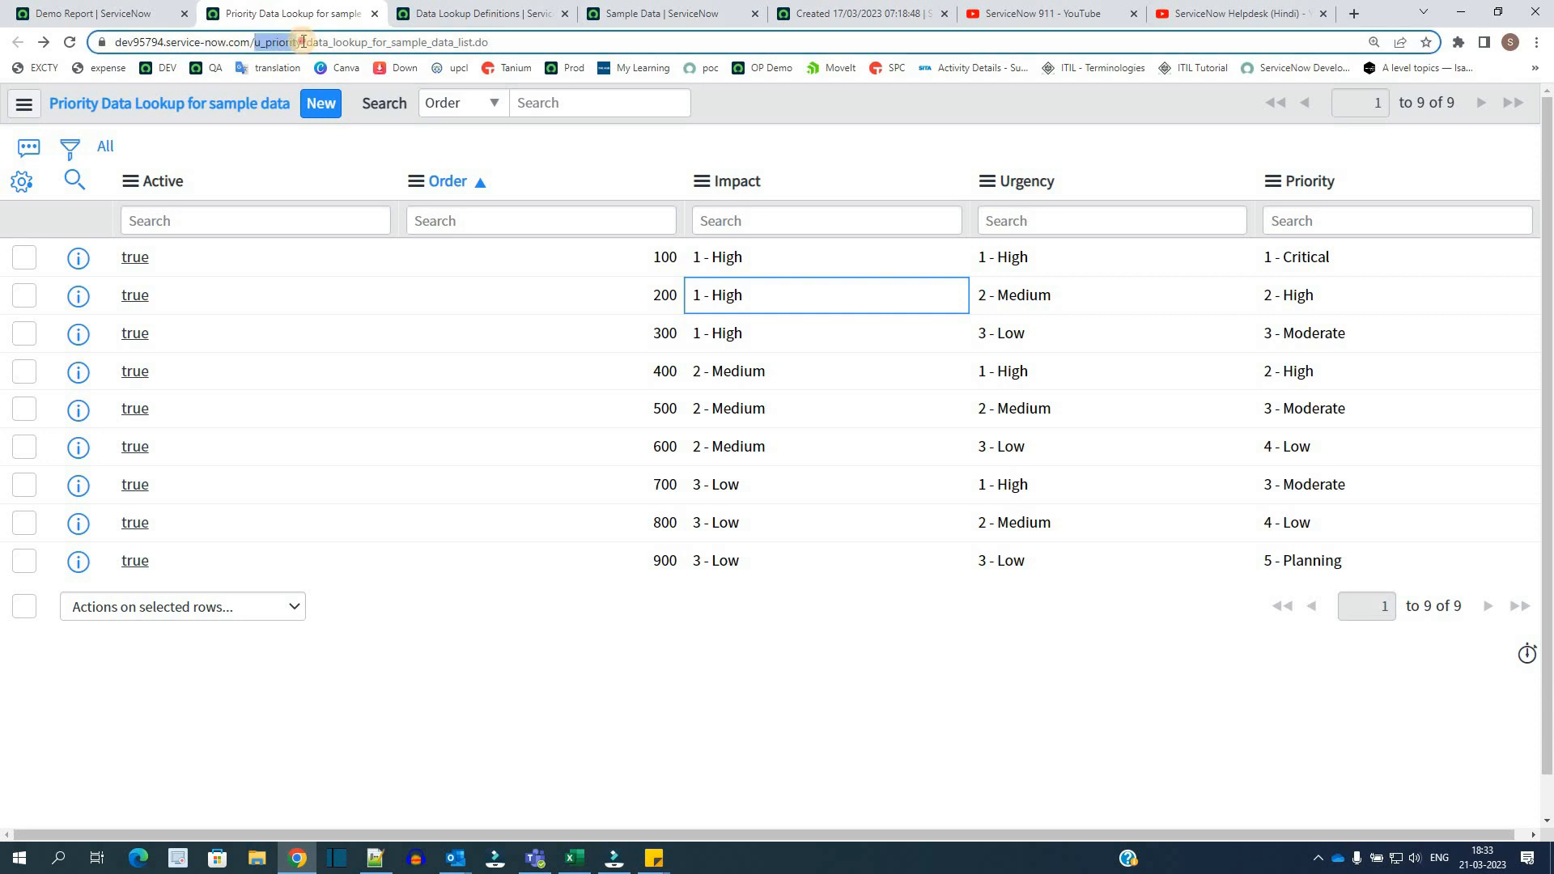
click(337, 156)
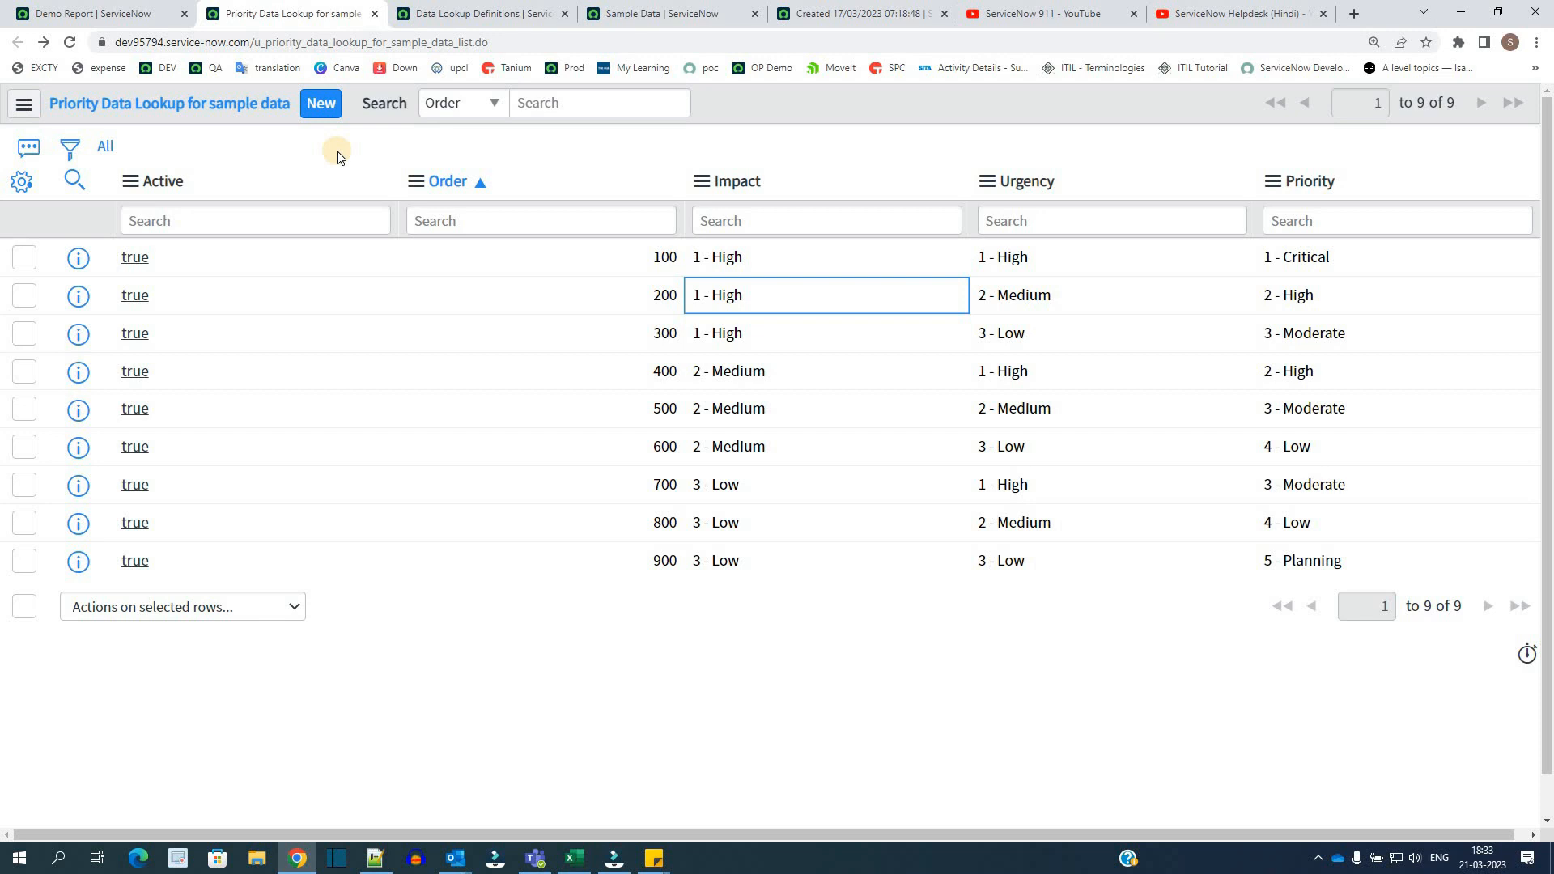
Step: Open the table configuration of Priority Data Lookup for sample data and examine which table it extends
right_click(285, 191)
mouse_move(440, 426)
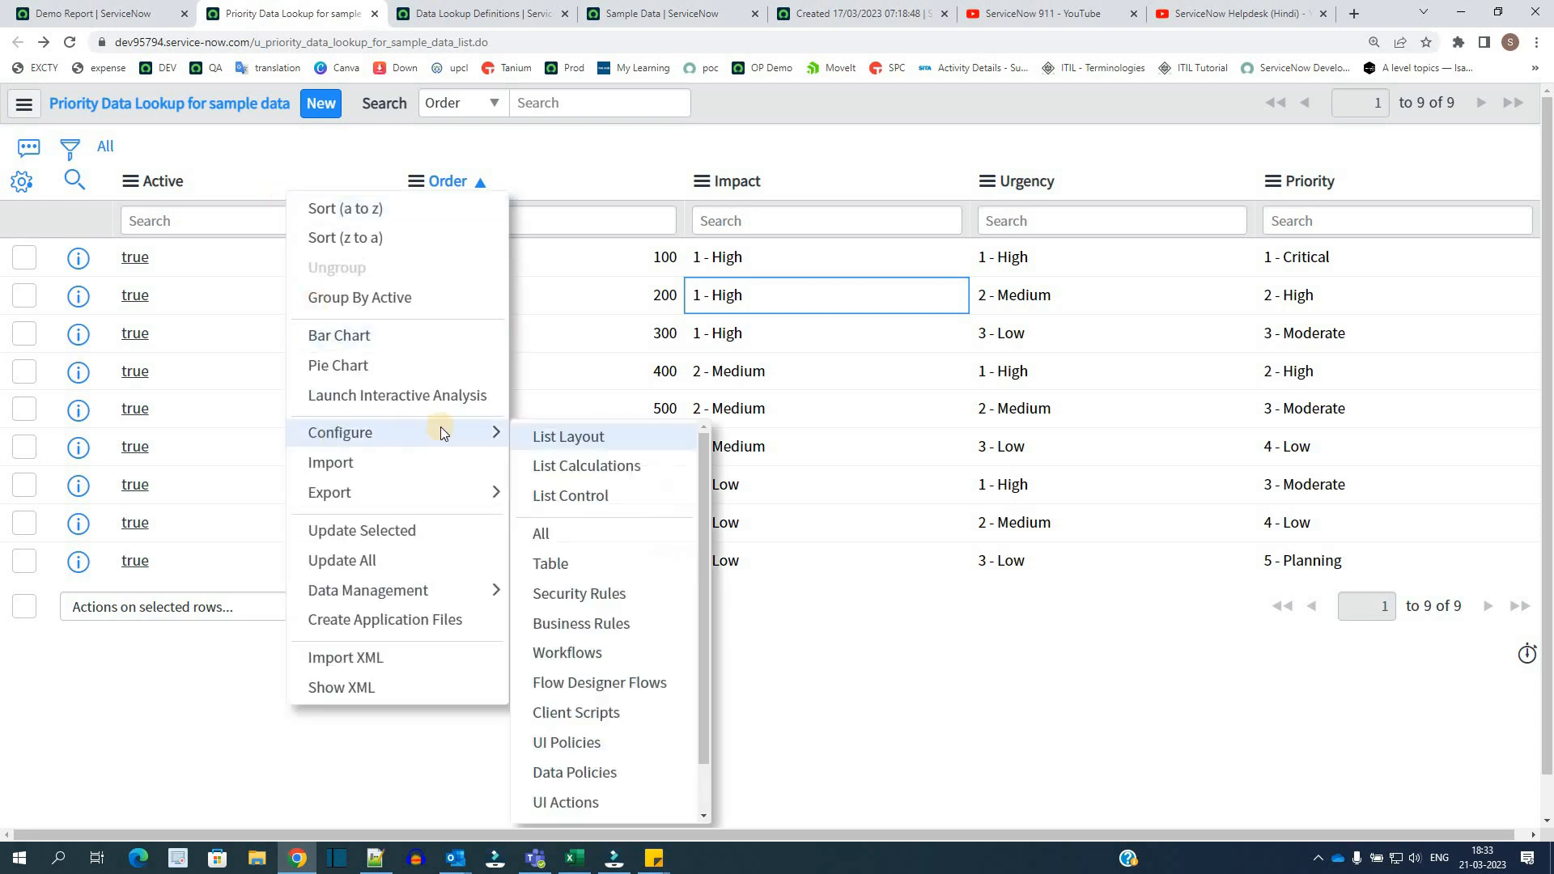
click(553, 566)
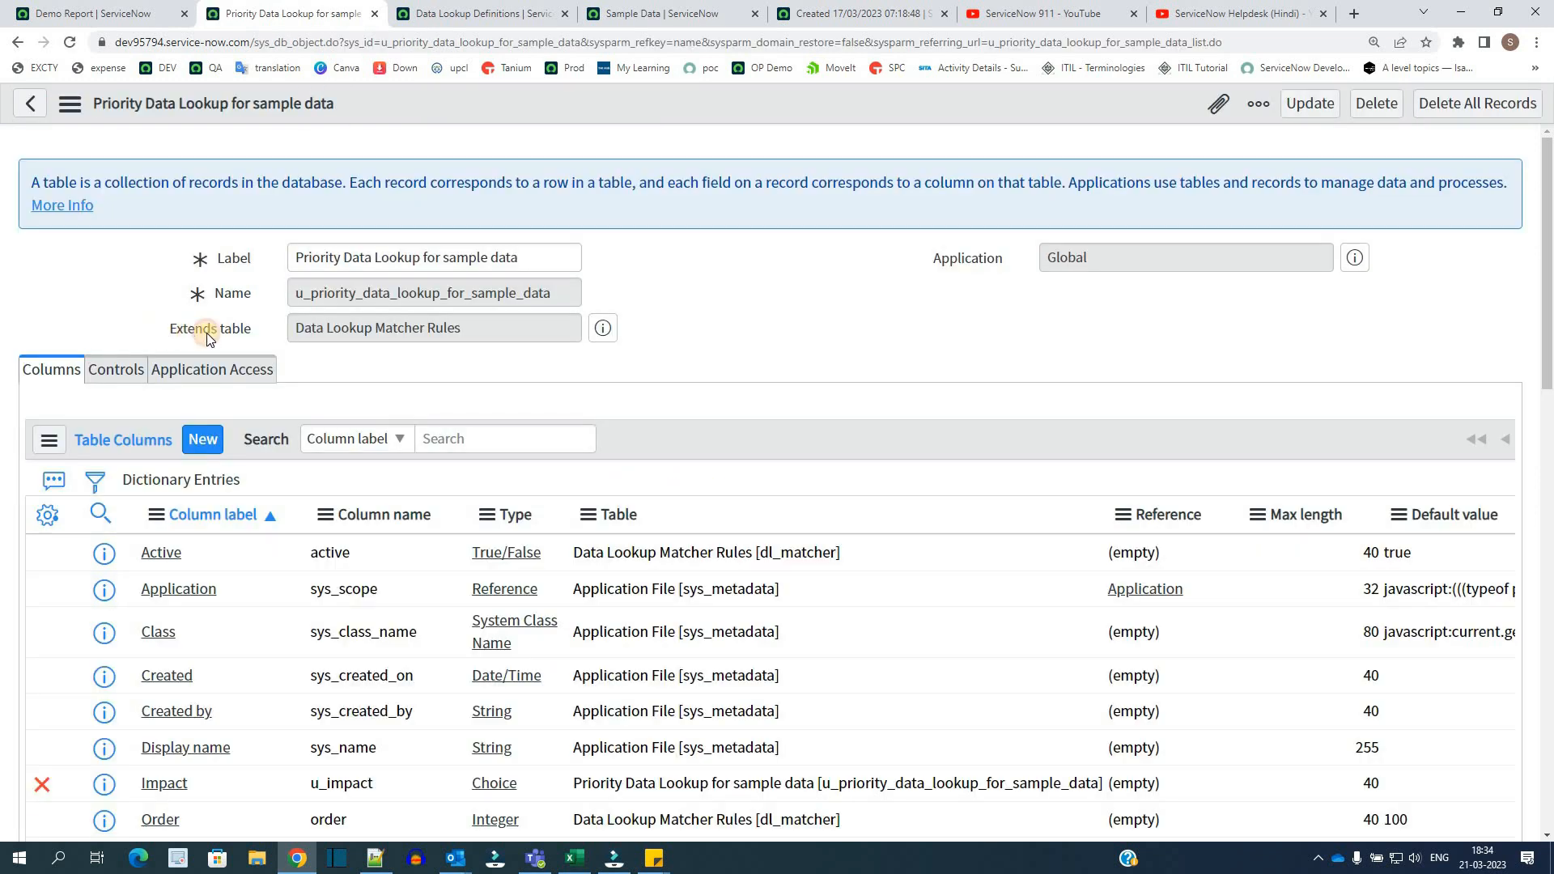
triple_click(348, 328)
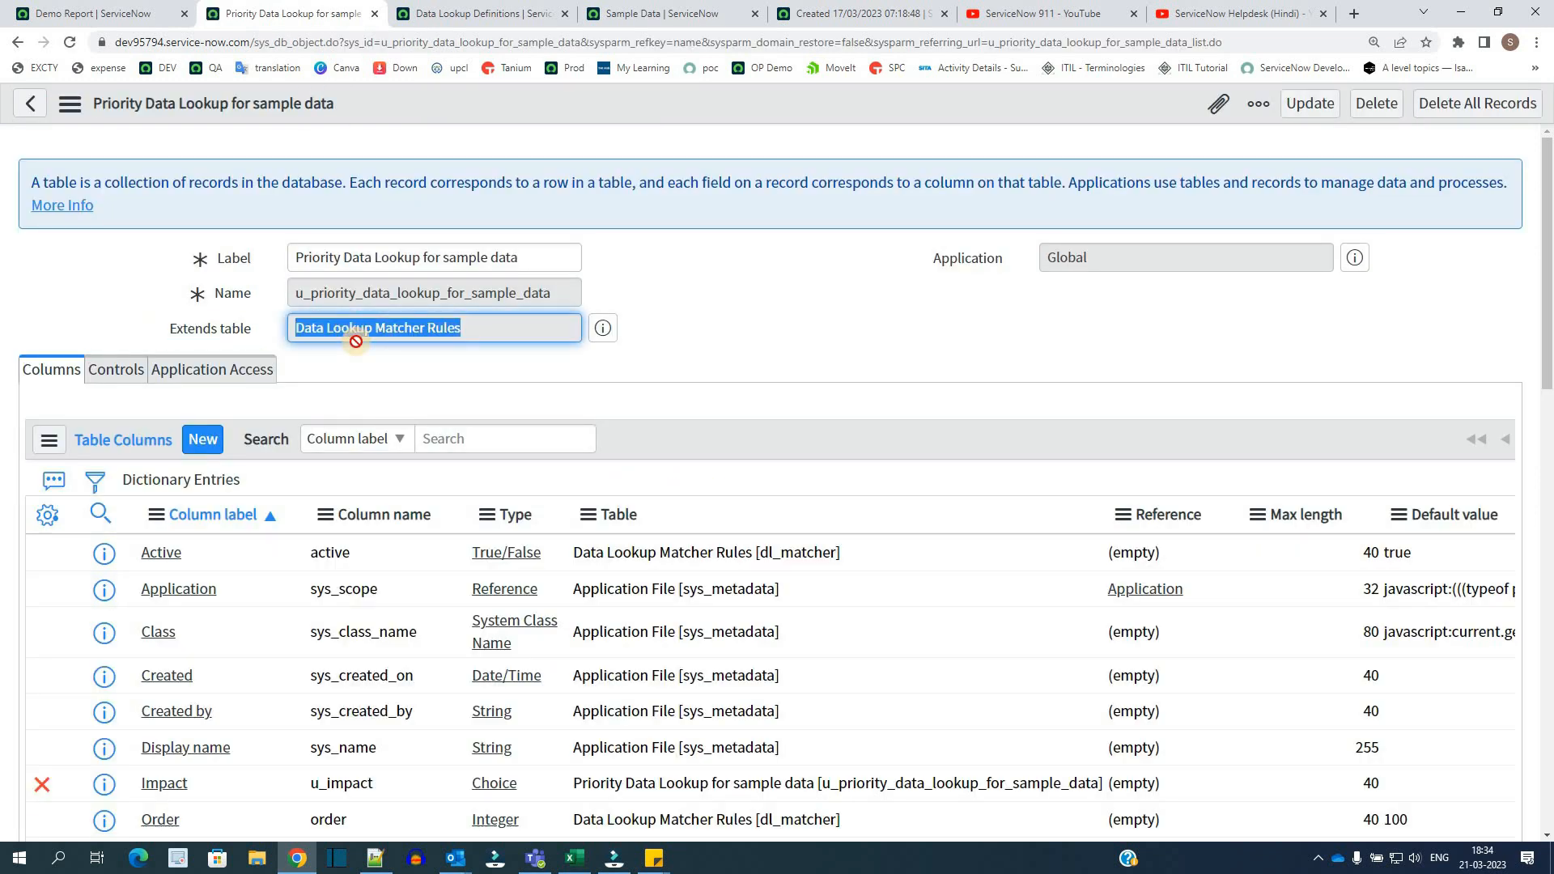
click(356, 391)
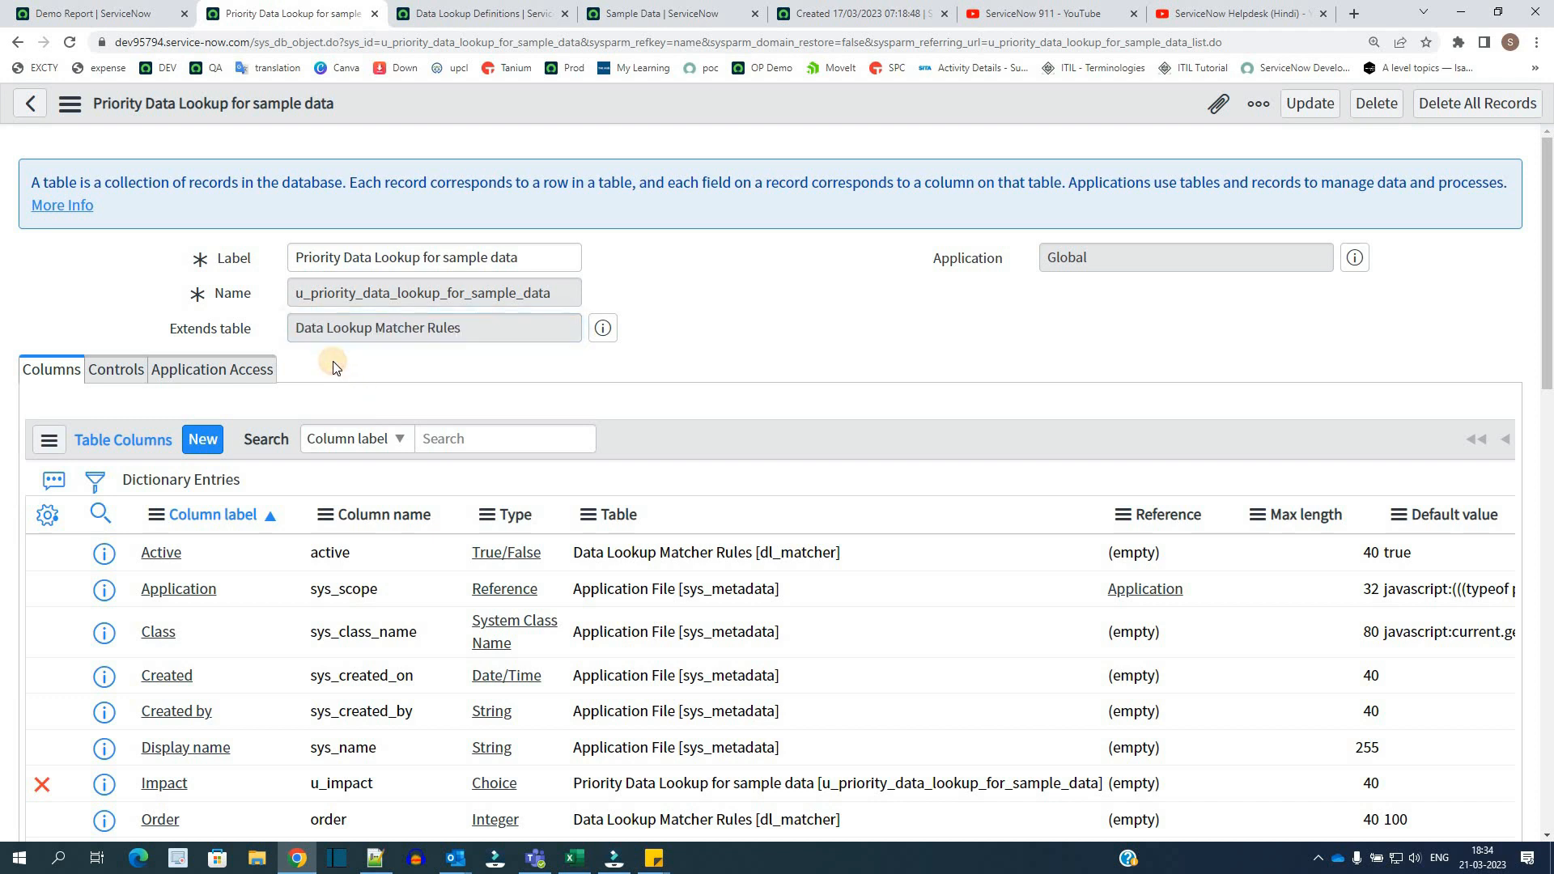
triple_click(420, 338)
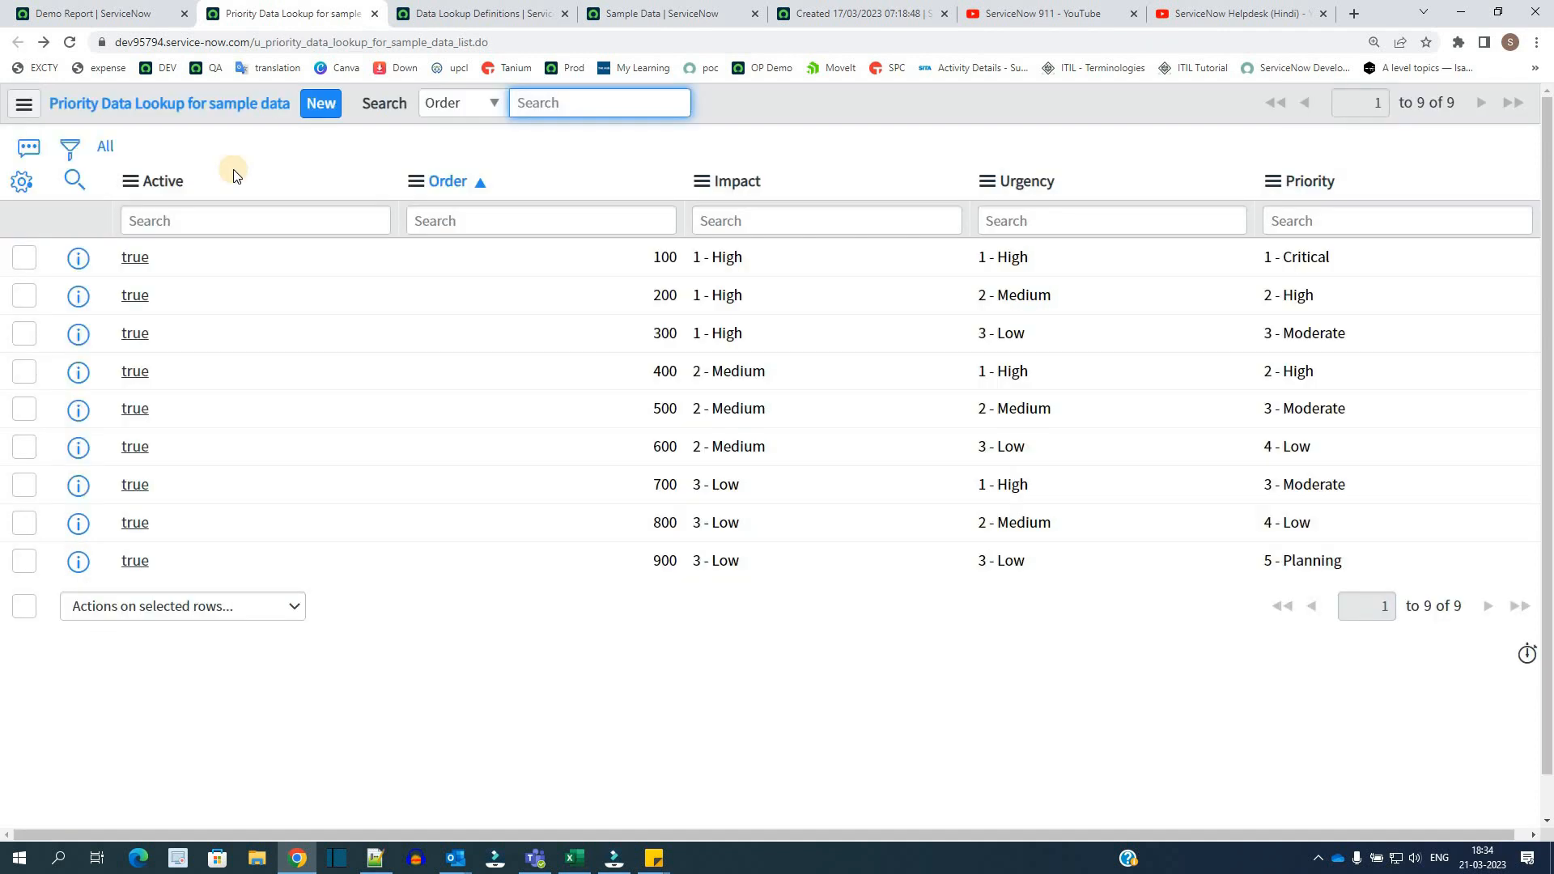
Step: Filter the navigator for "data loo" to locate the Data Lookup Definitions module, and view its list
key(ctrl+Tab)
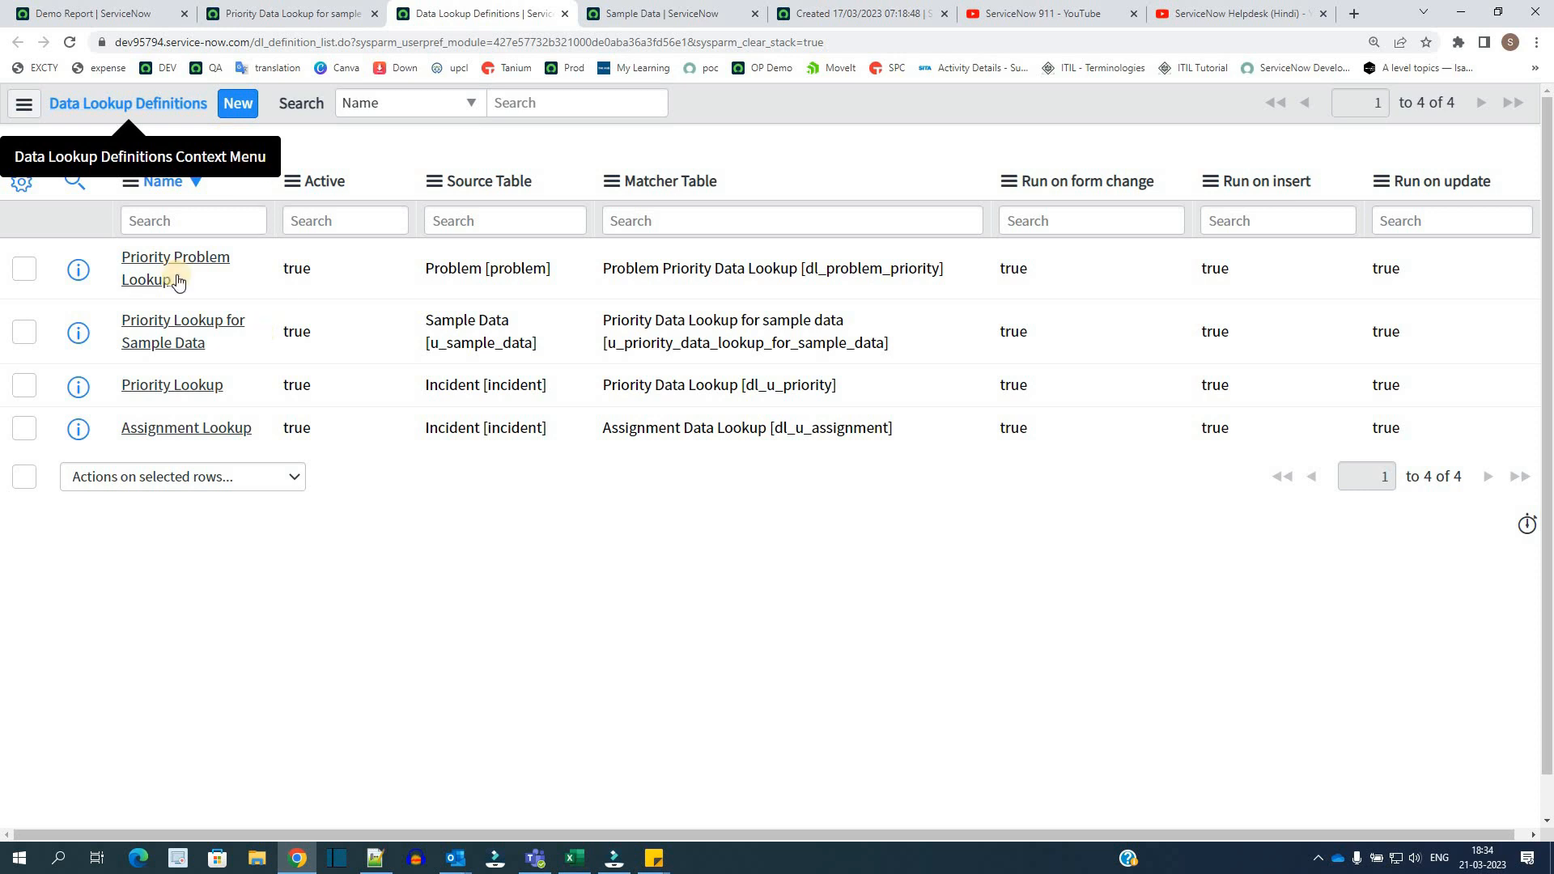
click(113, 10)
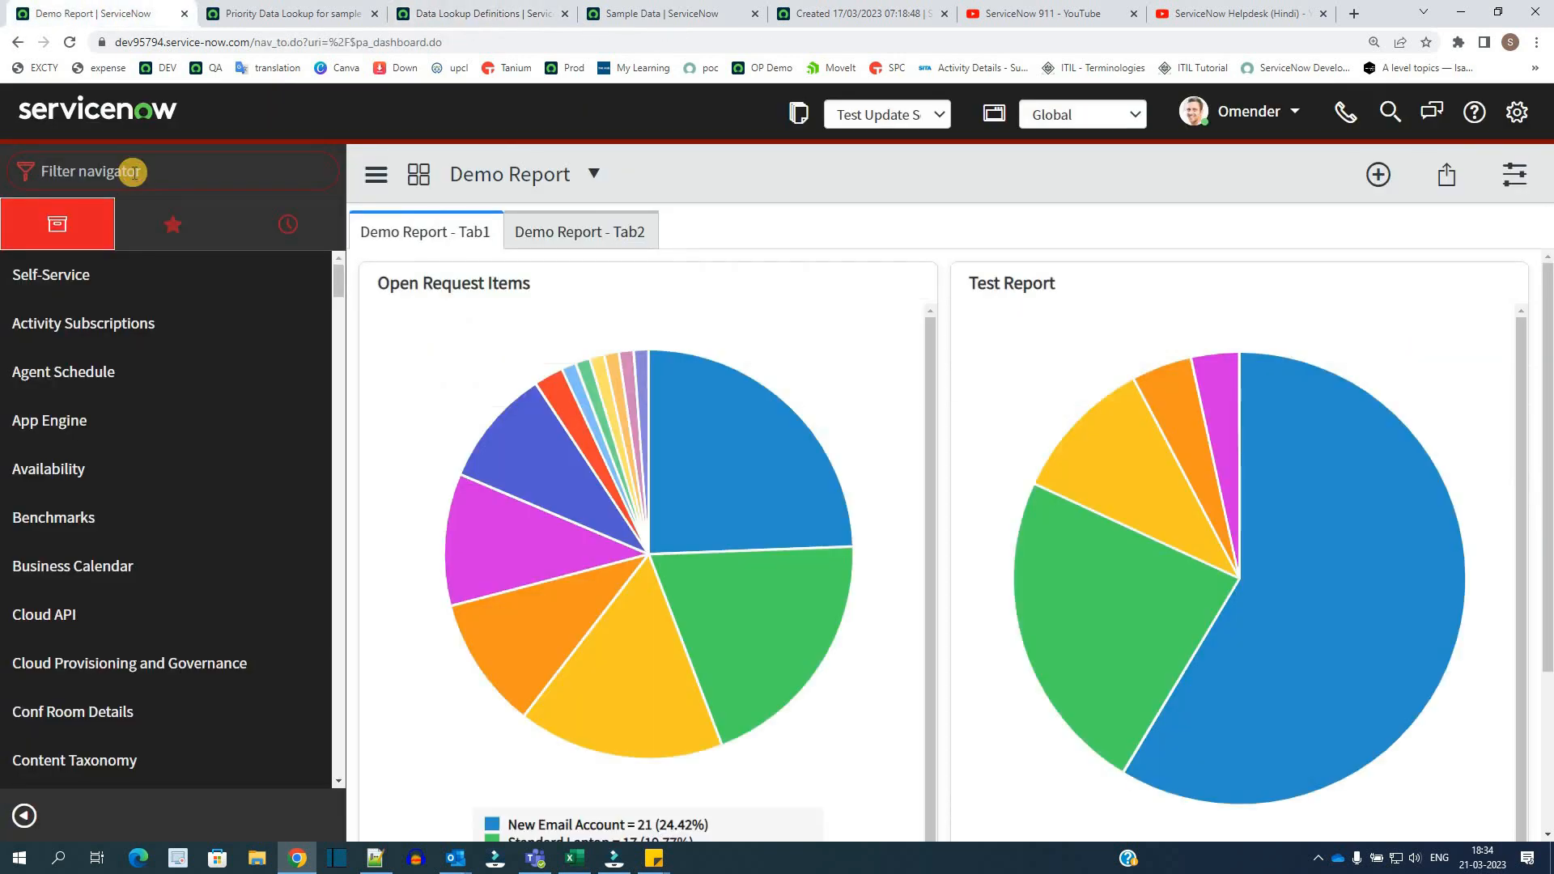
click(133, 171)
text(data loo)
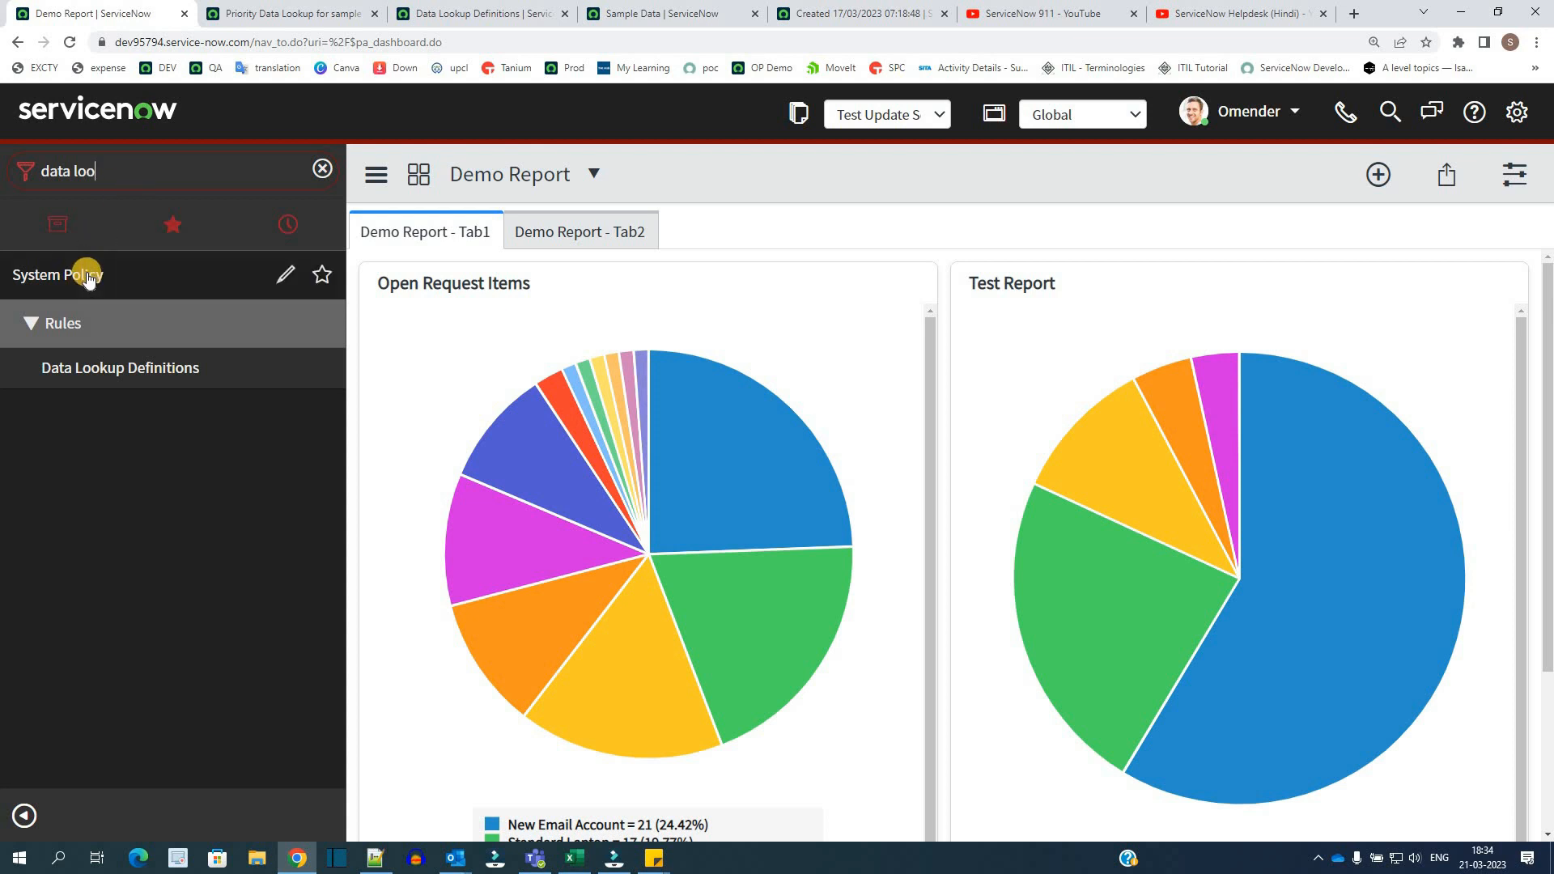
click(103, 388)
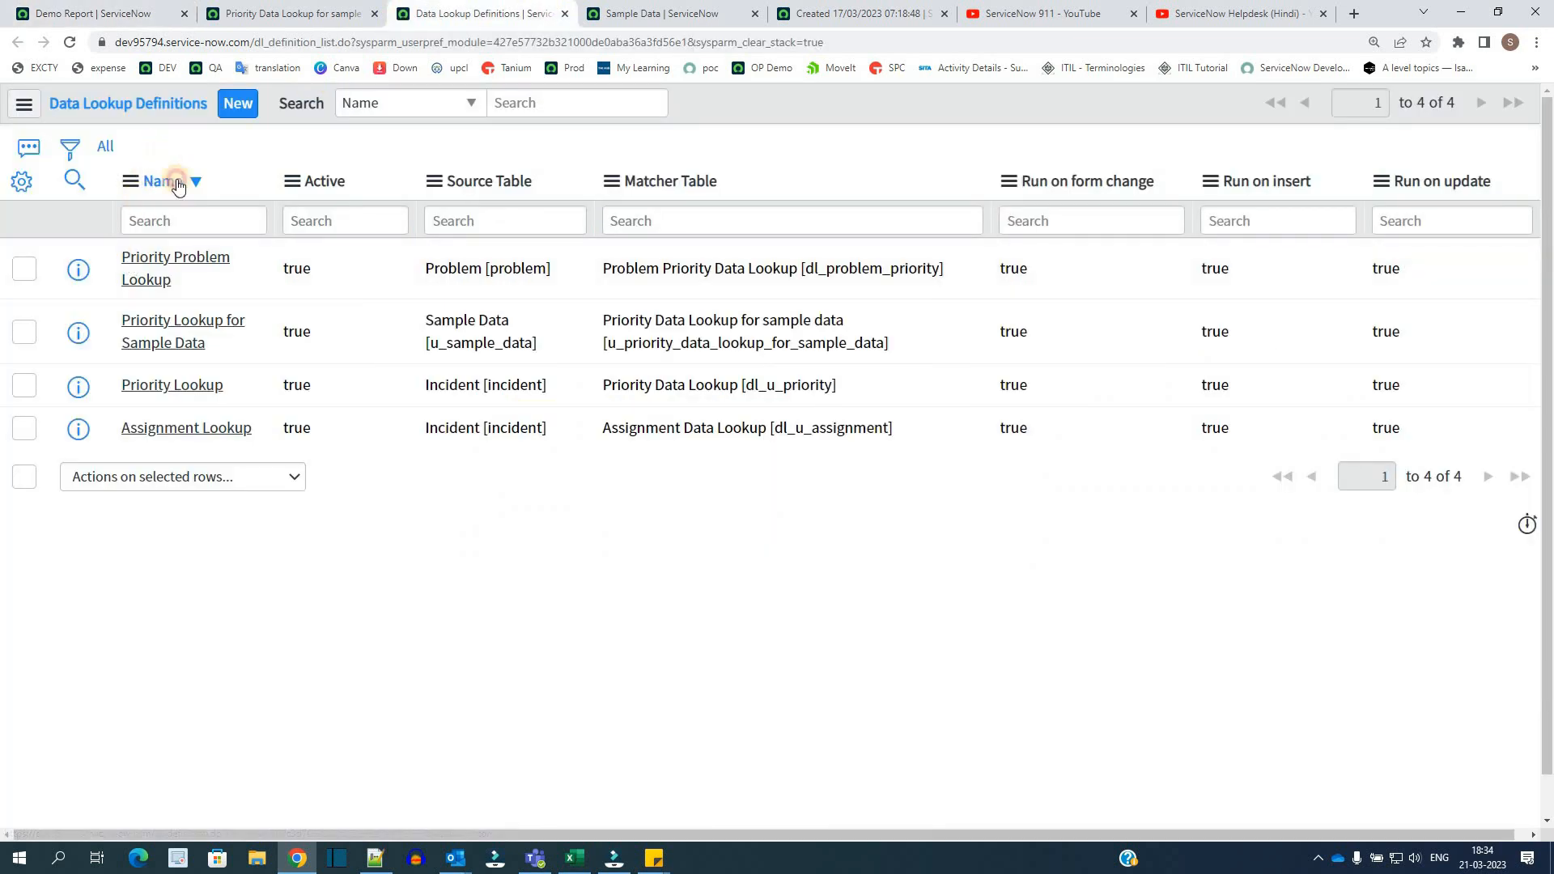
Step: Examine the source table of the Priority Lookup for Sample Data definition and highlight its table name
key(ctrl+a)
click(252, 569)
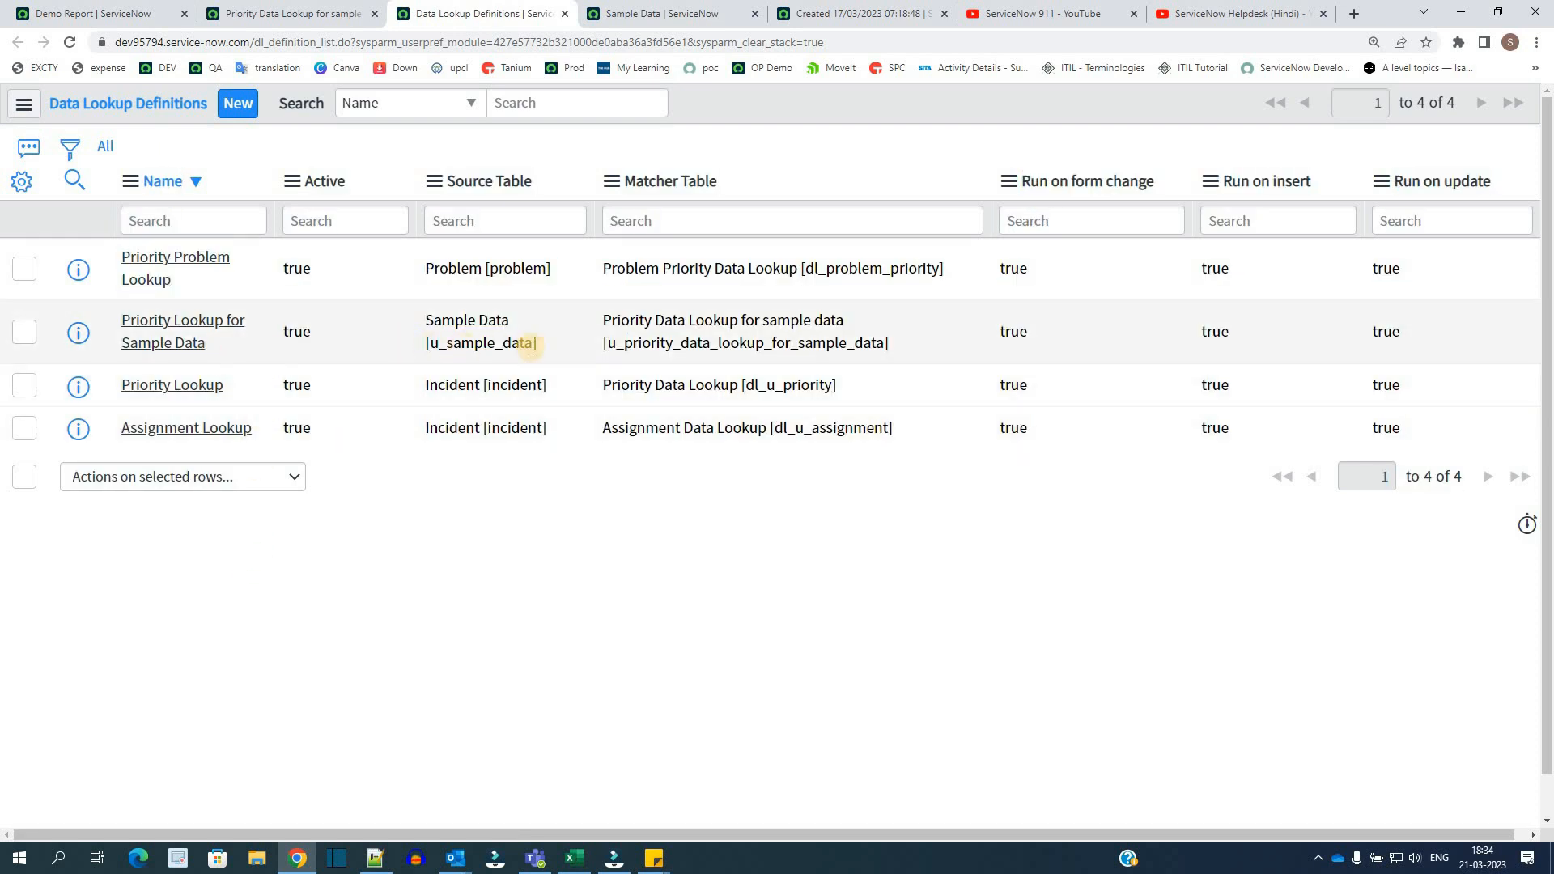
drag(531, 345, 434, 357)
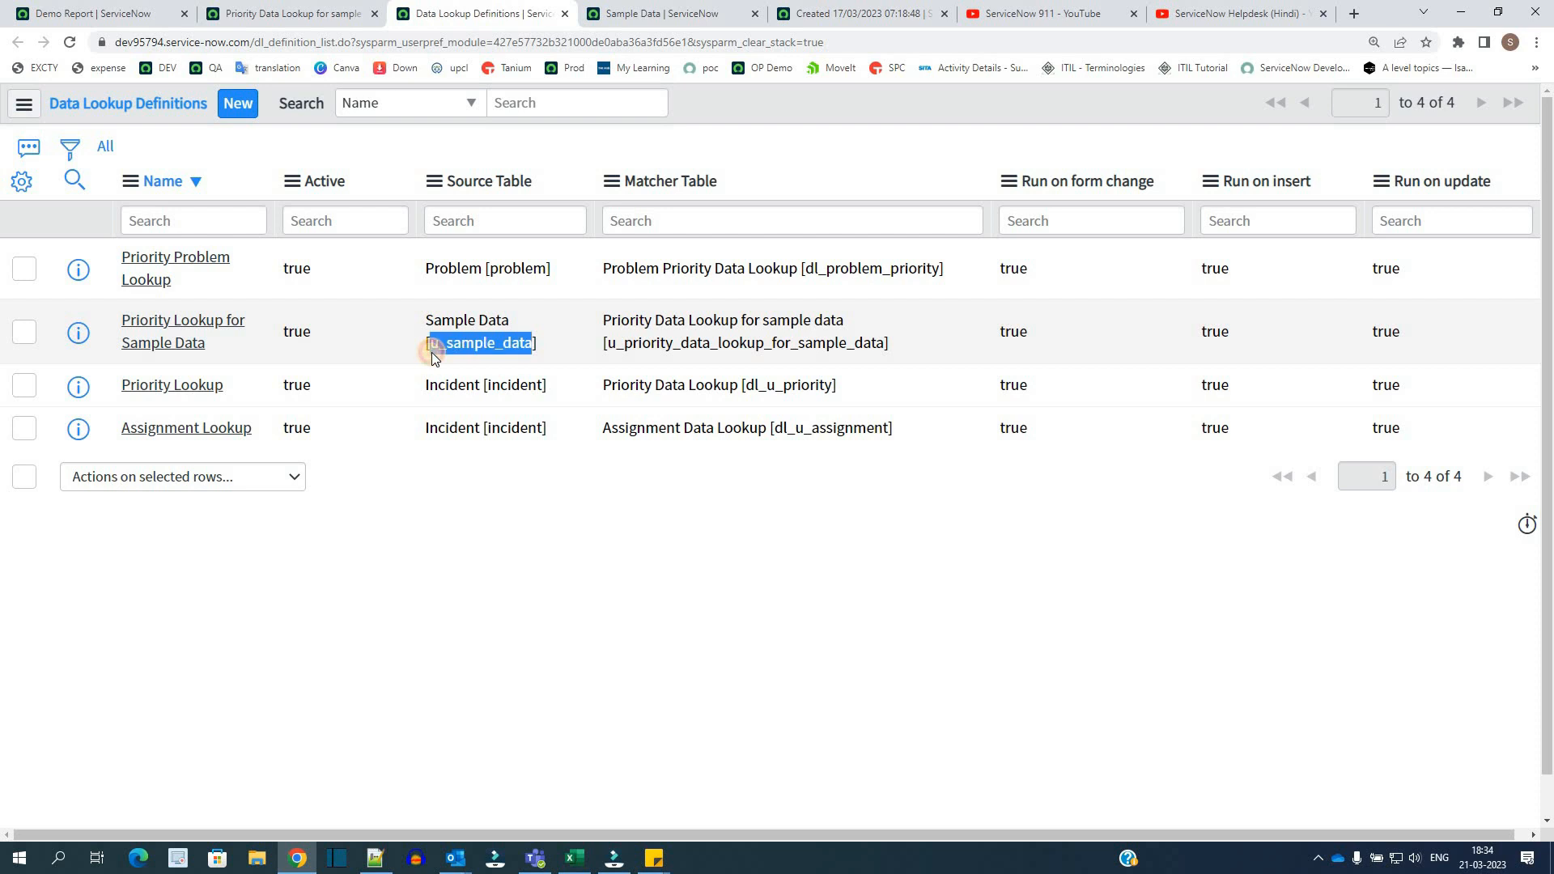
Step: Open the Priority Lookup for Sample Data definition in a separate page and examine its name and source table
middle_click(79, 343)
click(573, 14)
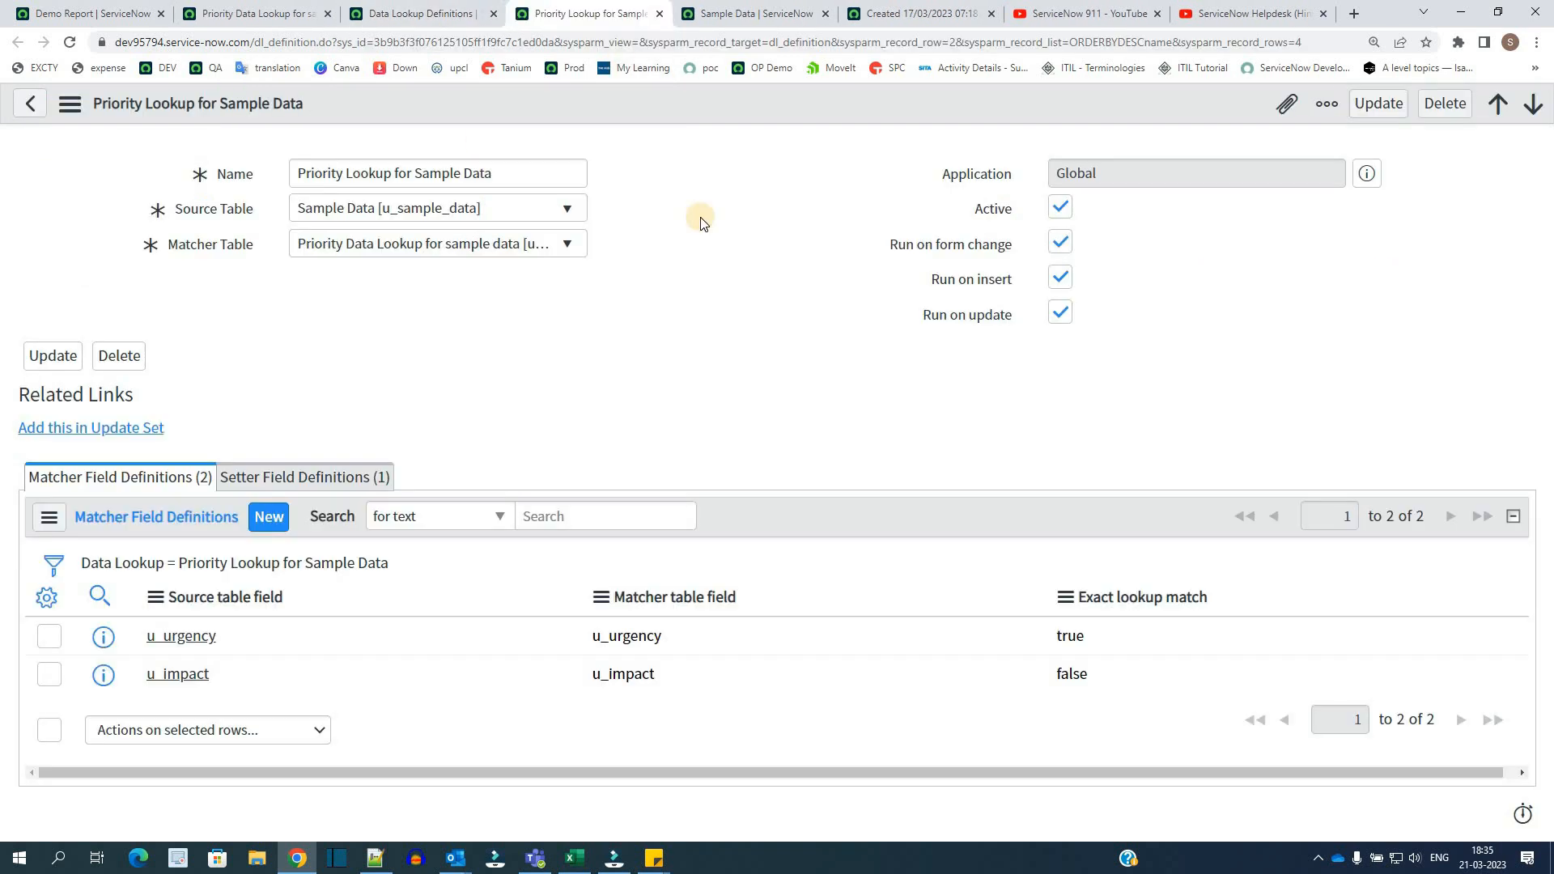
click(371, 170)
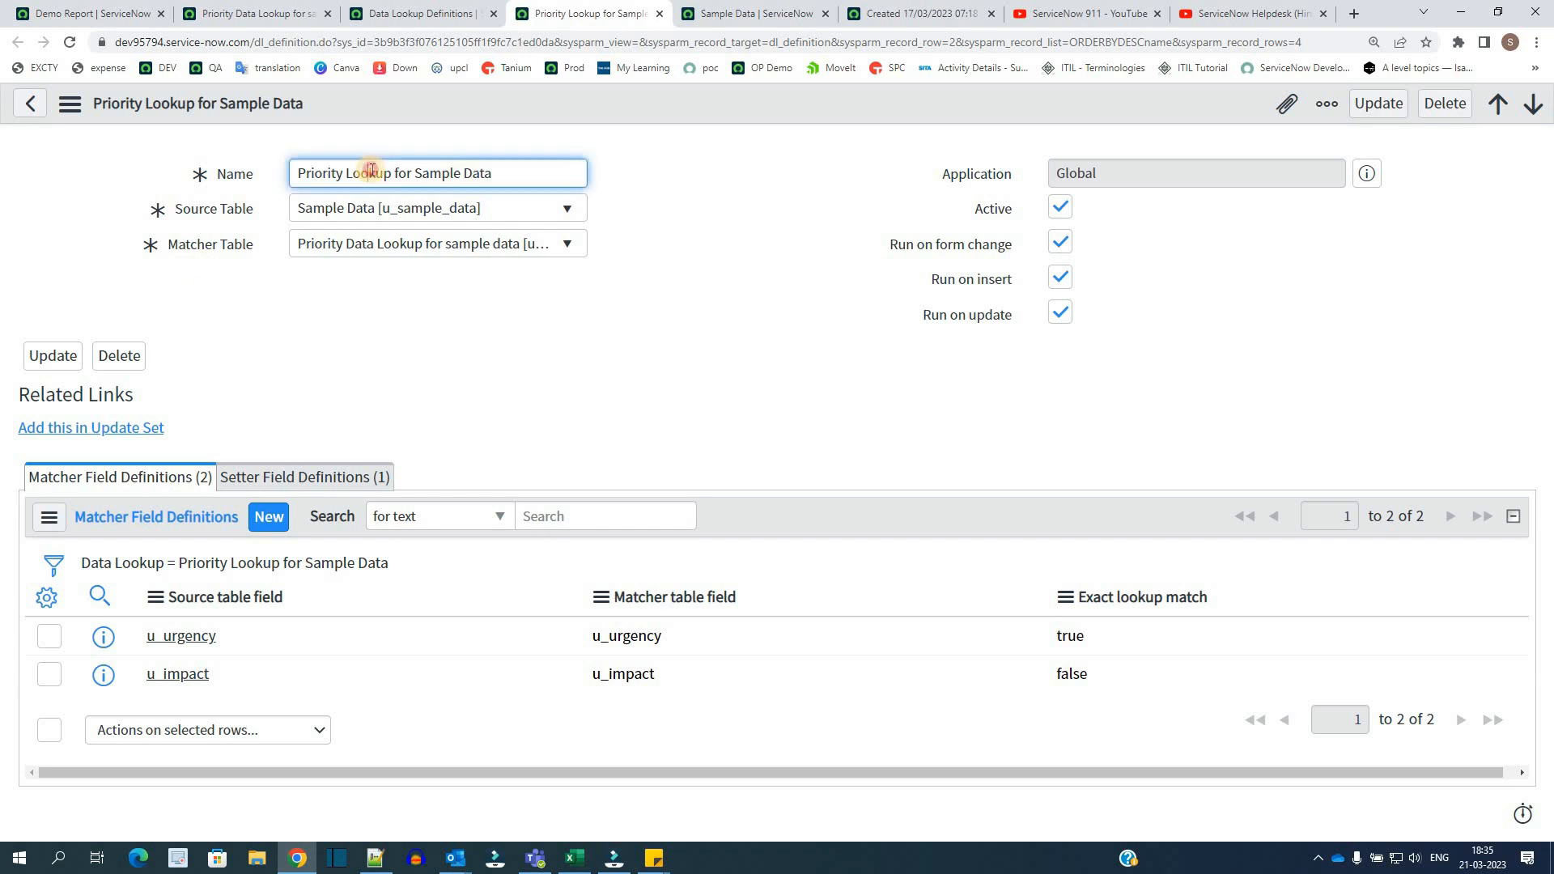
triple_click(370, 170)
click(171, 202)
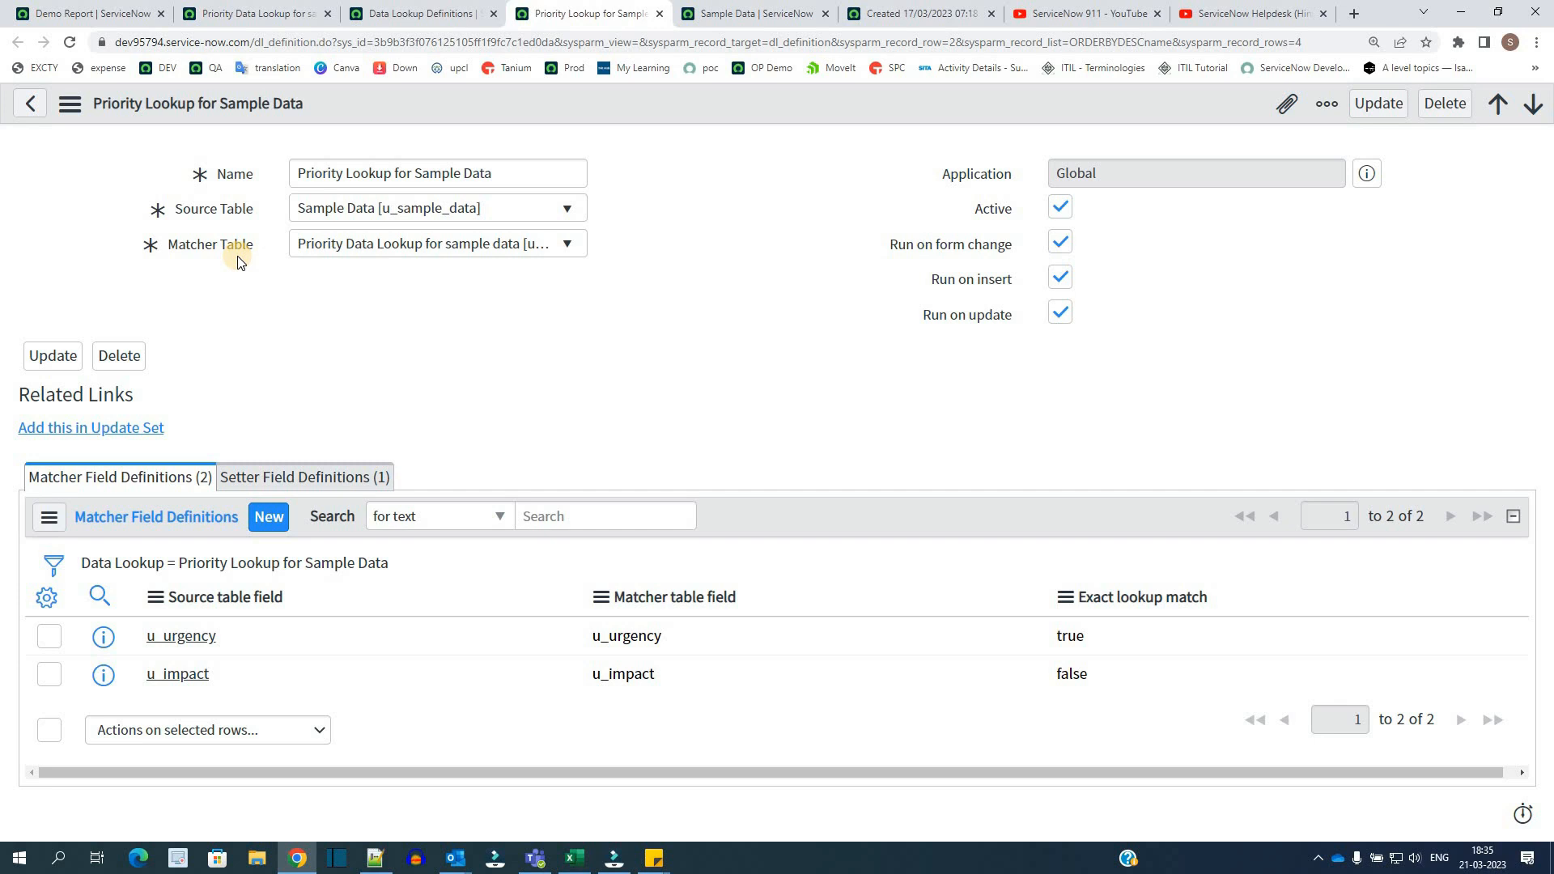
Step: Check the Priority Data Lookup for sample data list against the definition's matcher table
click(255, 13)
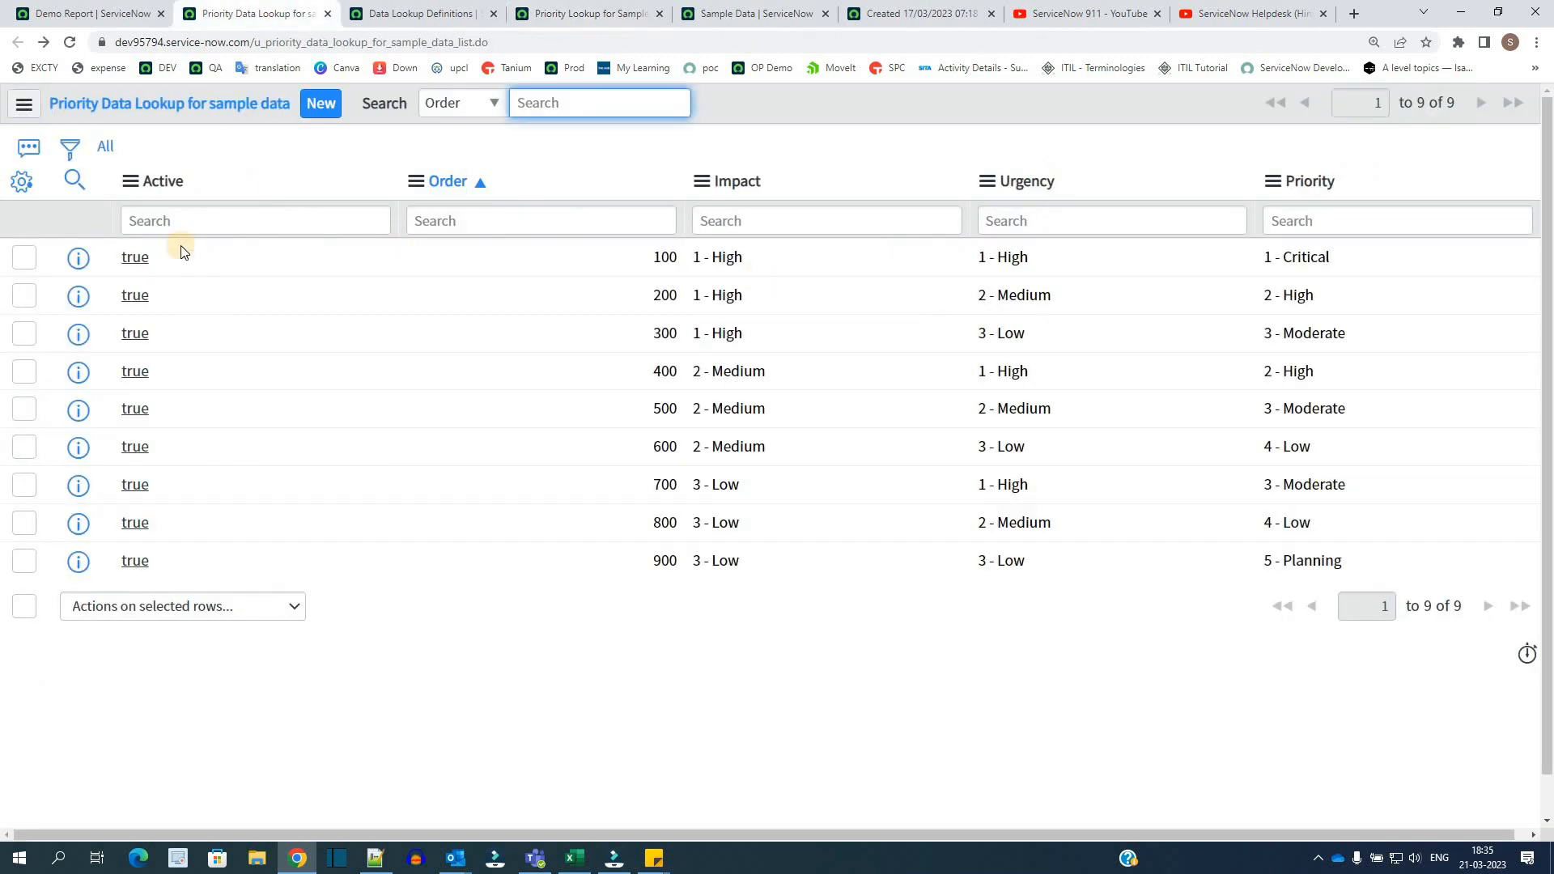
click(433, 14)
click(589, 13)
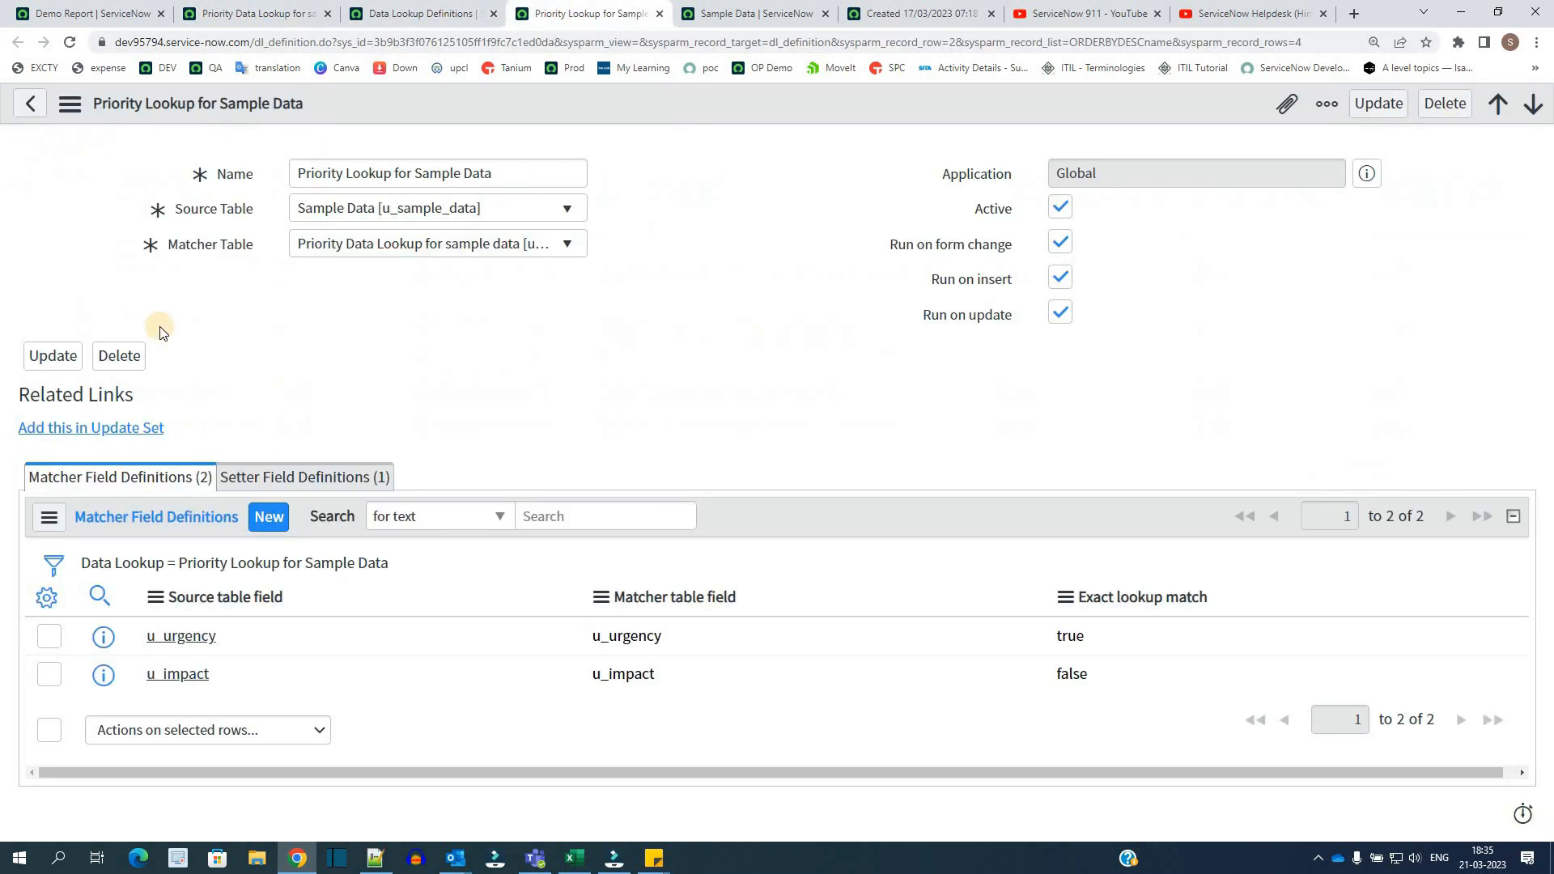
triple_click(269, 246)
Step: Highlight the Run on form change, Run on insert and Run on update options, and view the definition's setter and matcher fields
drag(879, 253, 1025, 348)
click(1024, 347)
mouse_move(950, 293)
drag(880, 236, 1007, 317)
click(939, 346)
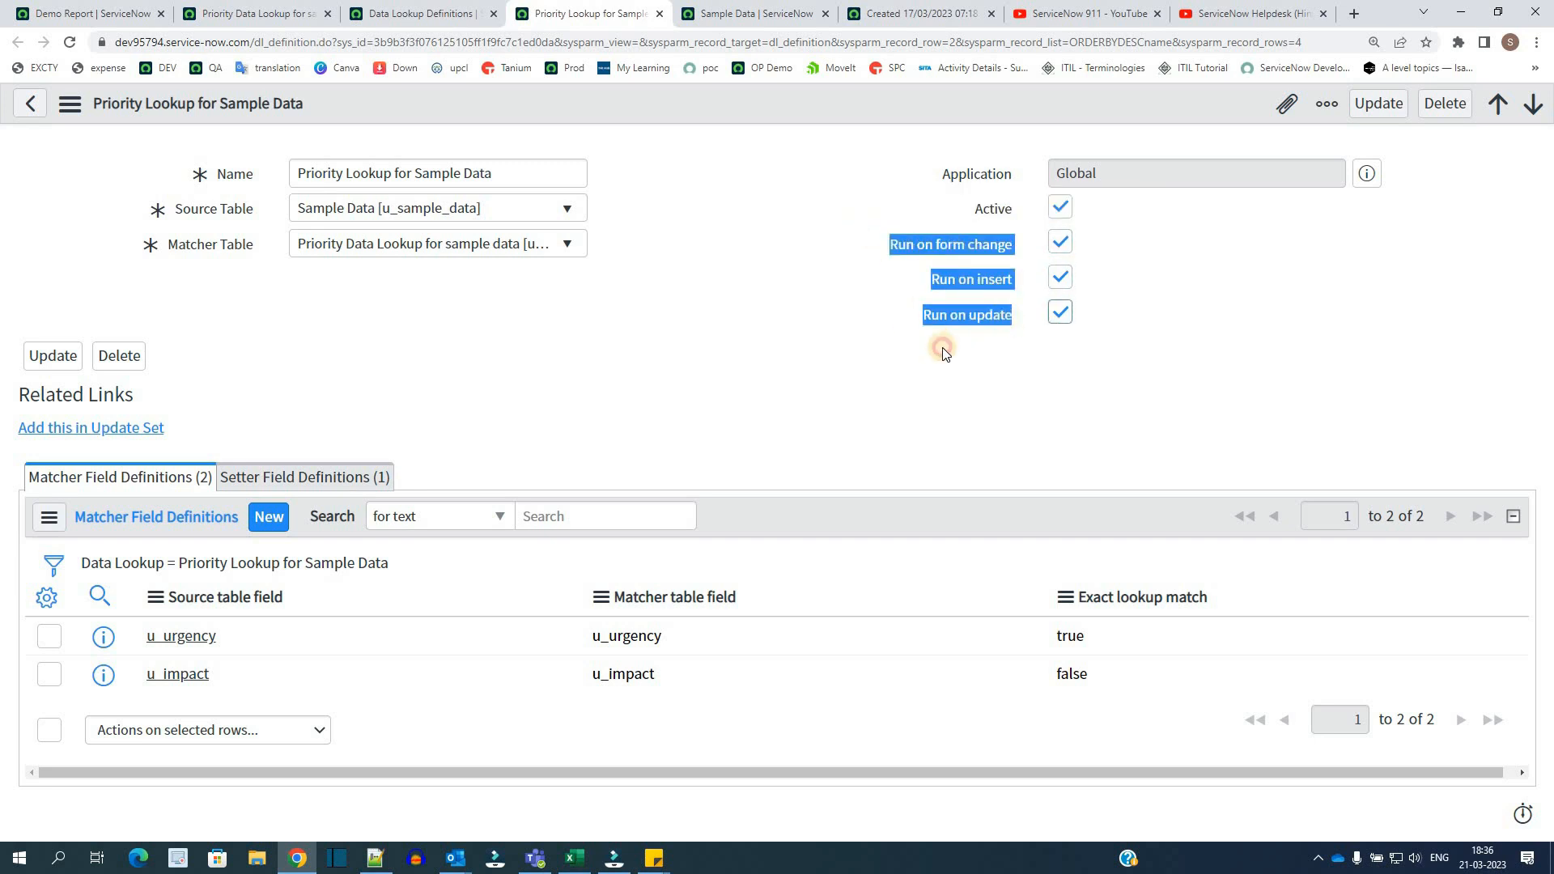
click(300, 478)
click(165, 482)
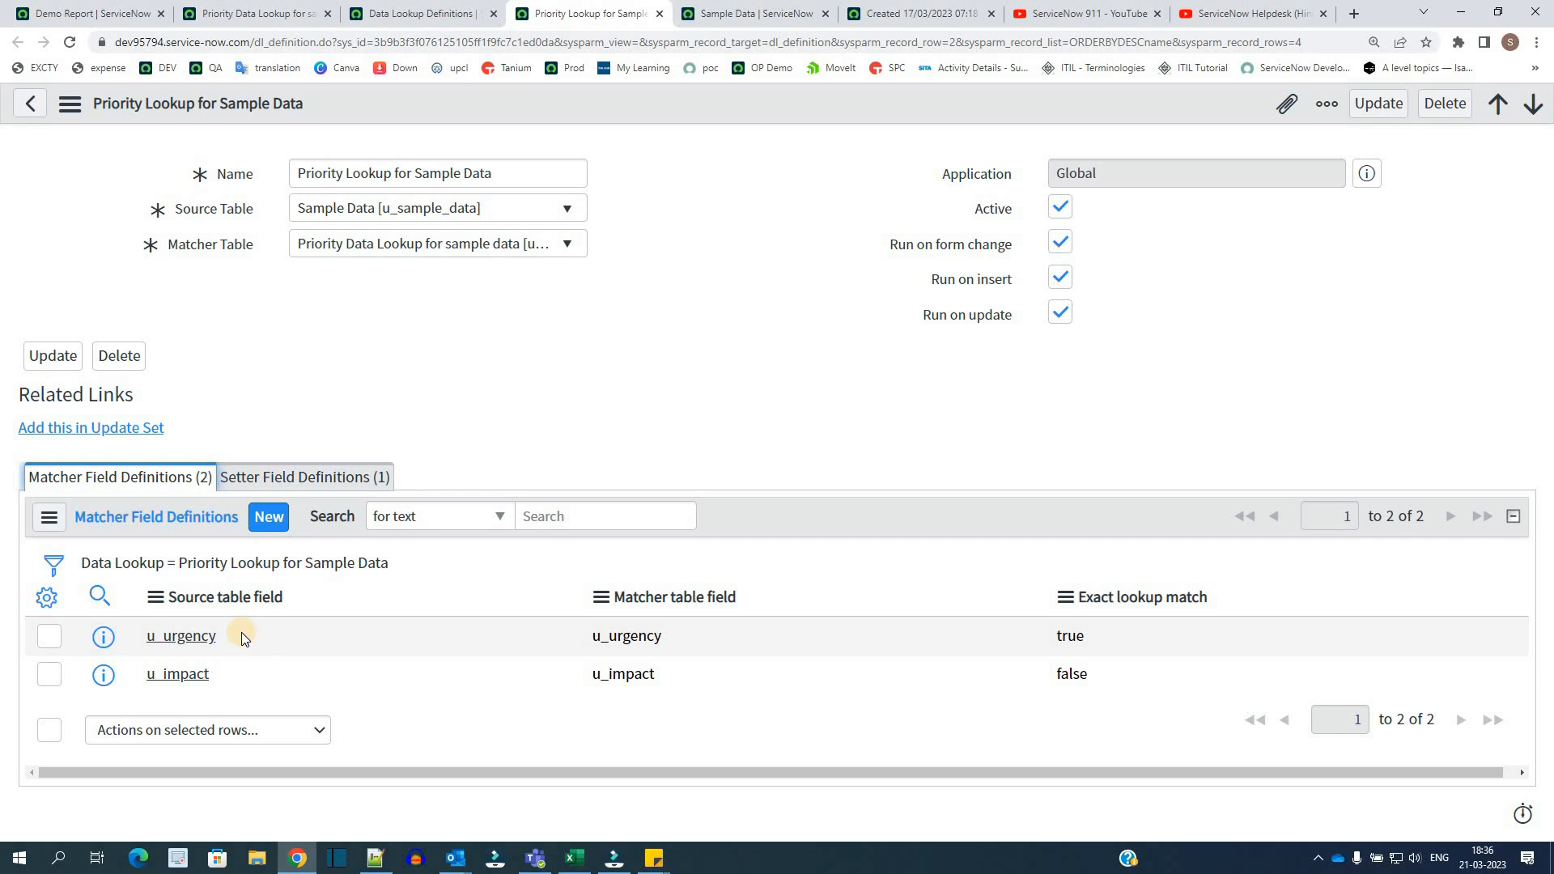
Step: Set Impact to 1 - High on the open Sample Data record and highlight its Priority field
click(876, 18)
click(1091, 252)
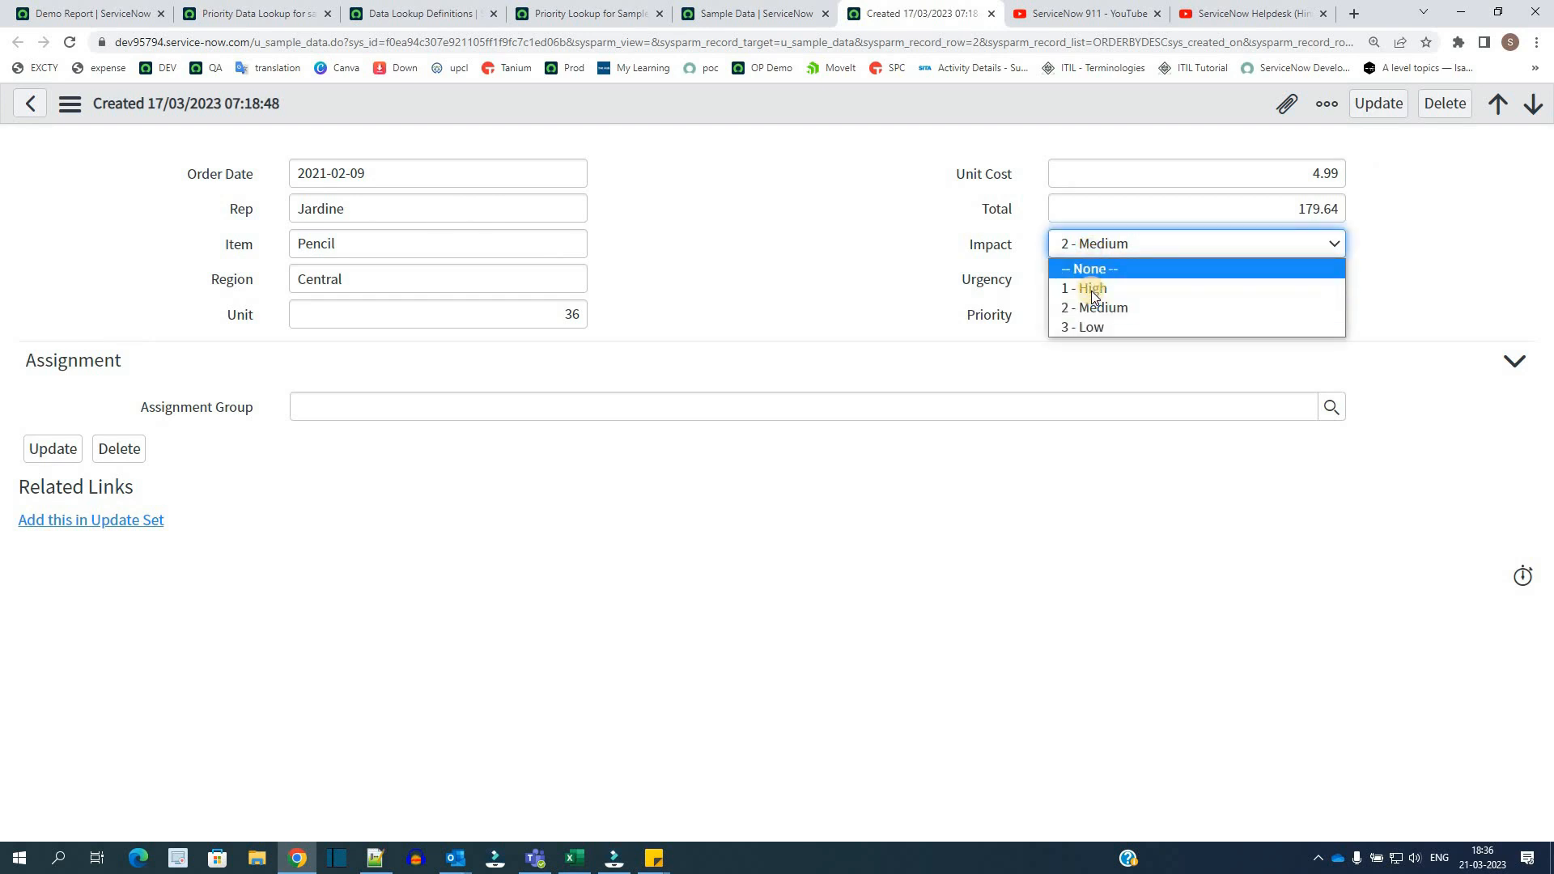
click(1095, 288)
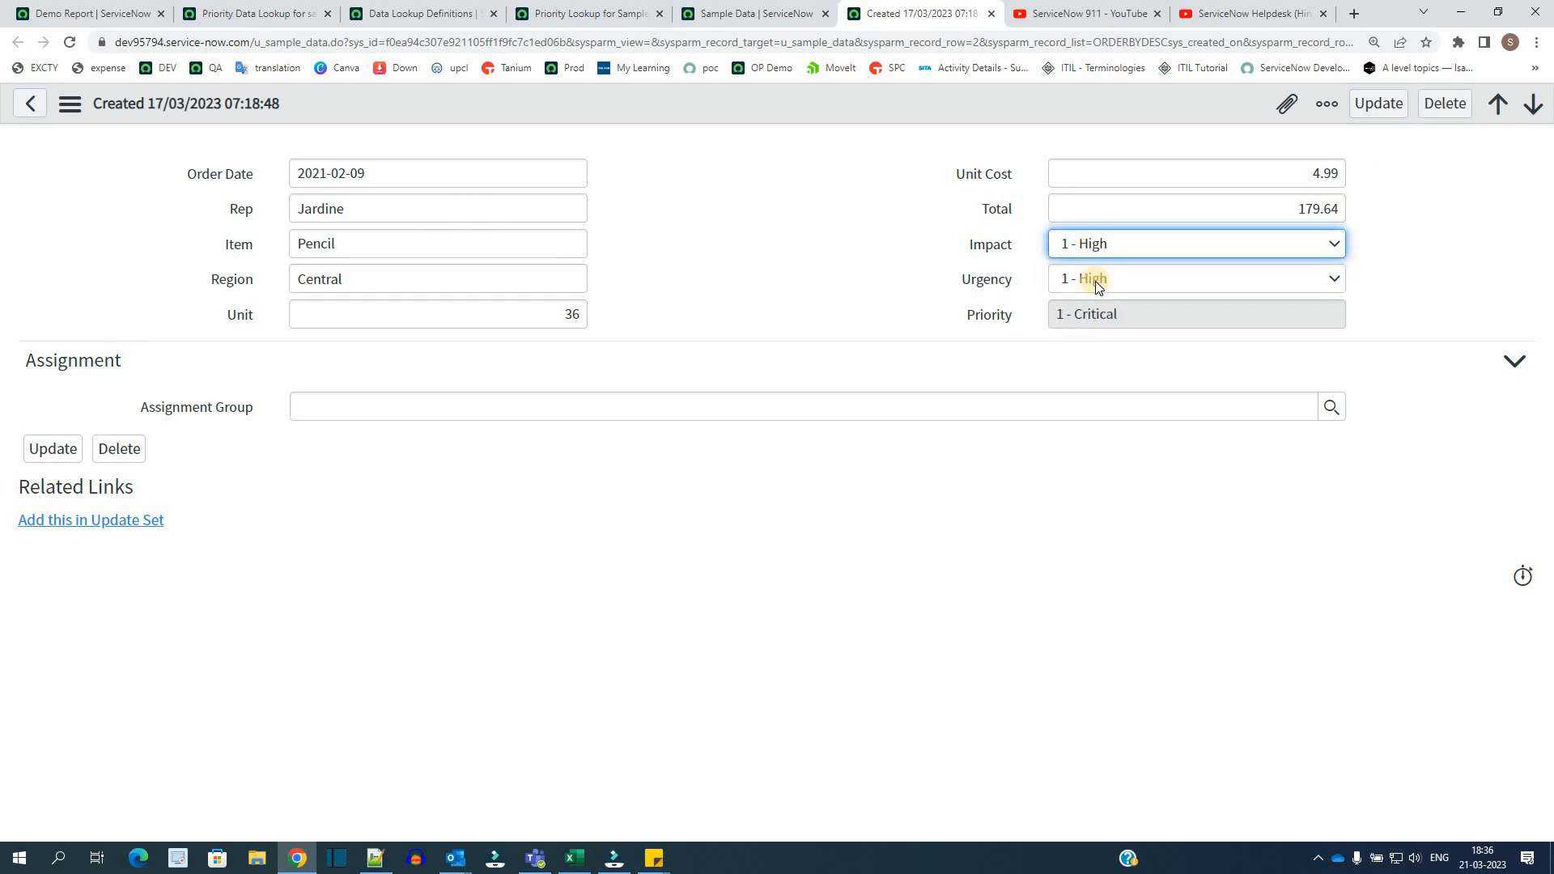
drag(966, 315, 1007, 317)
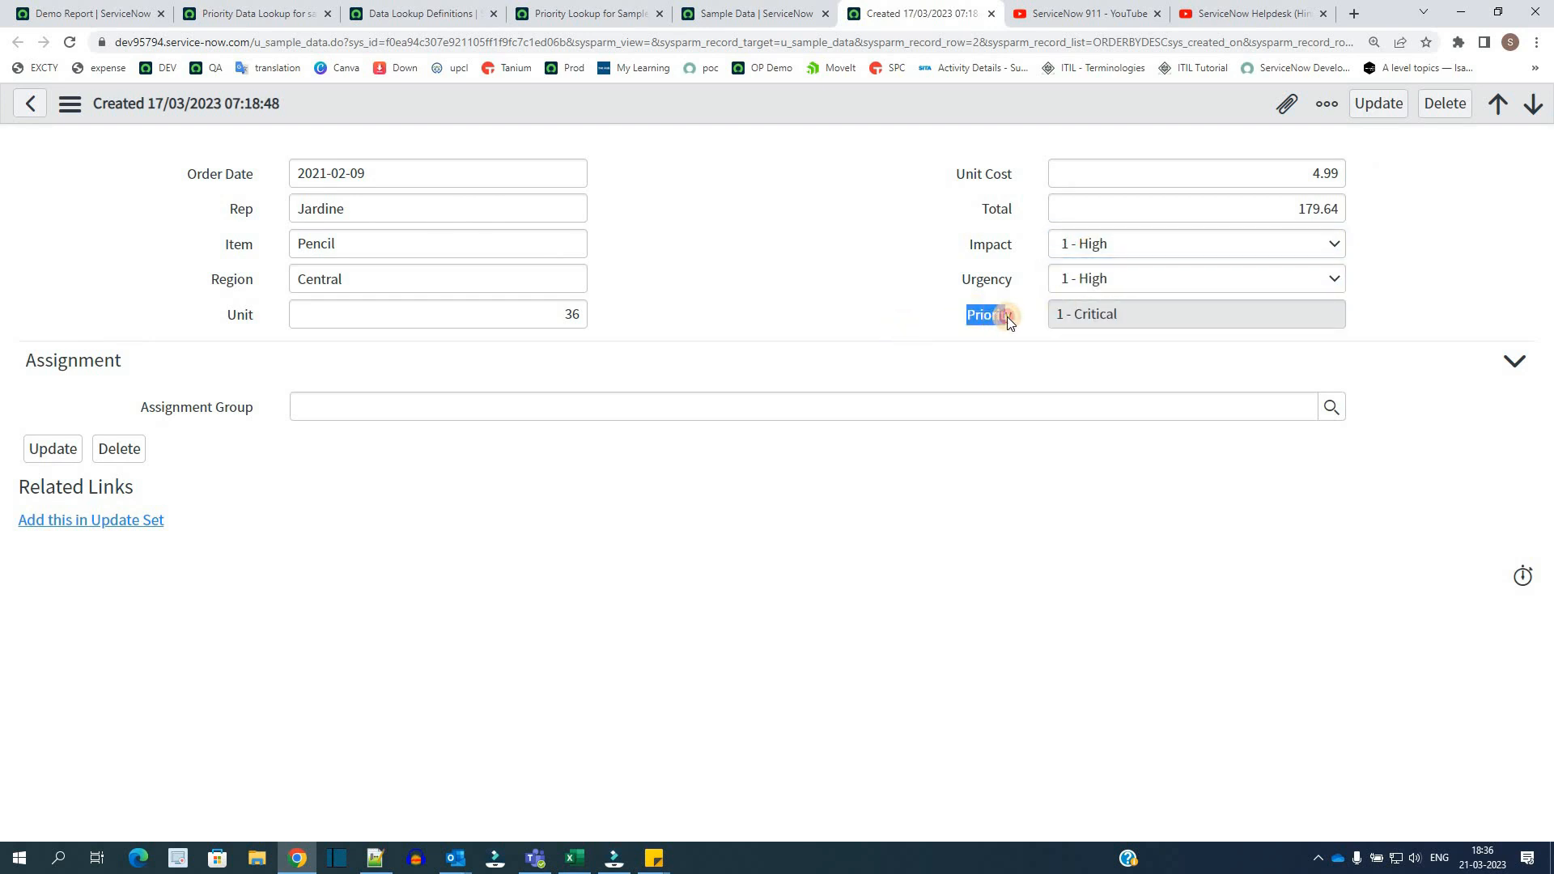
Step: Show the setter field definitions of Priority Lookup for Sample Data and compare them with the Sample Data record's Priority field
click(427, 14)
click(565, 13)
click(323, 477)
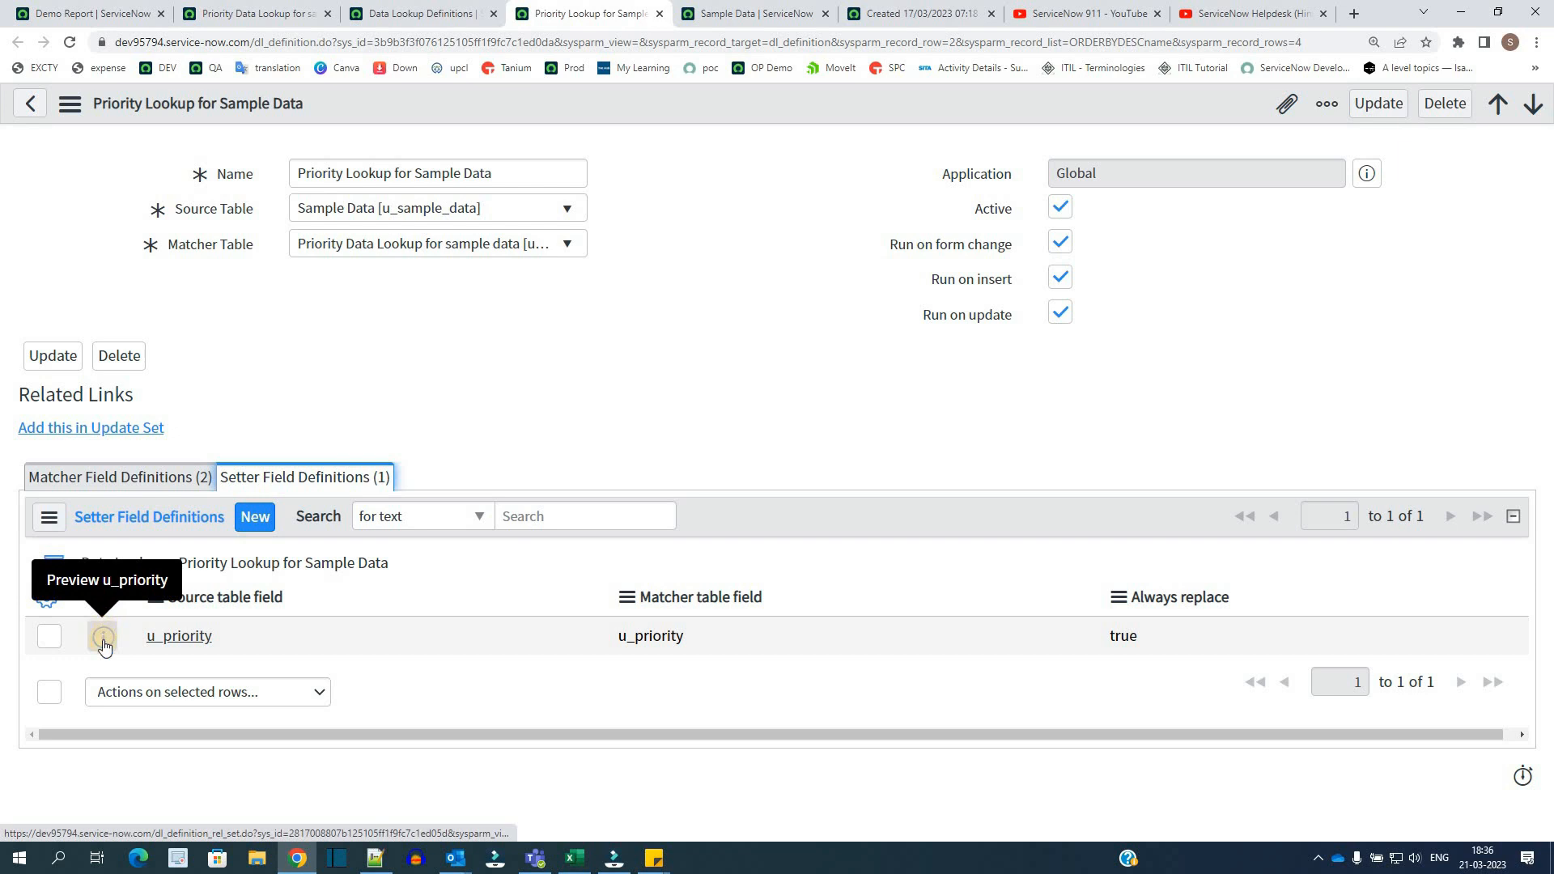
click(879, 10)
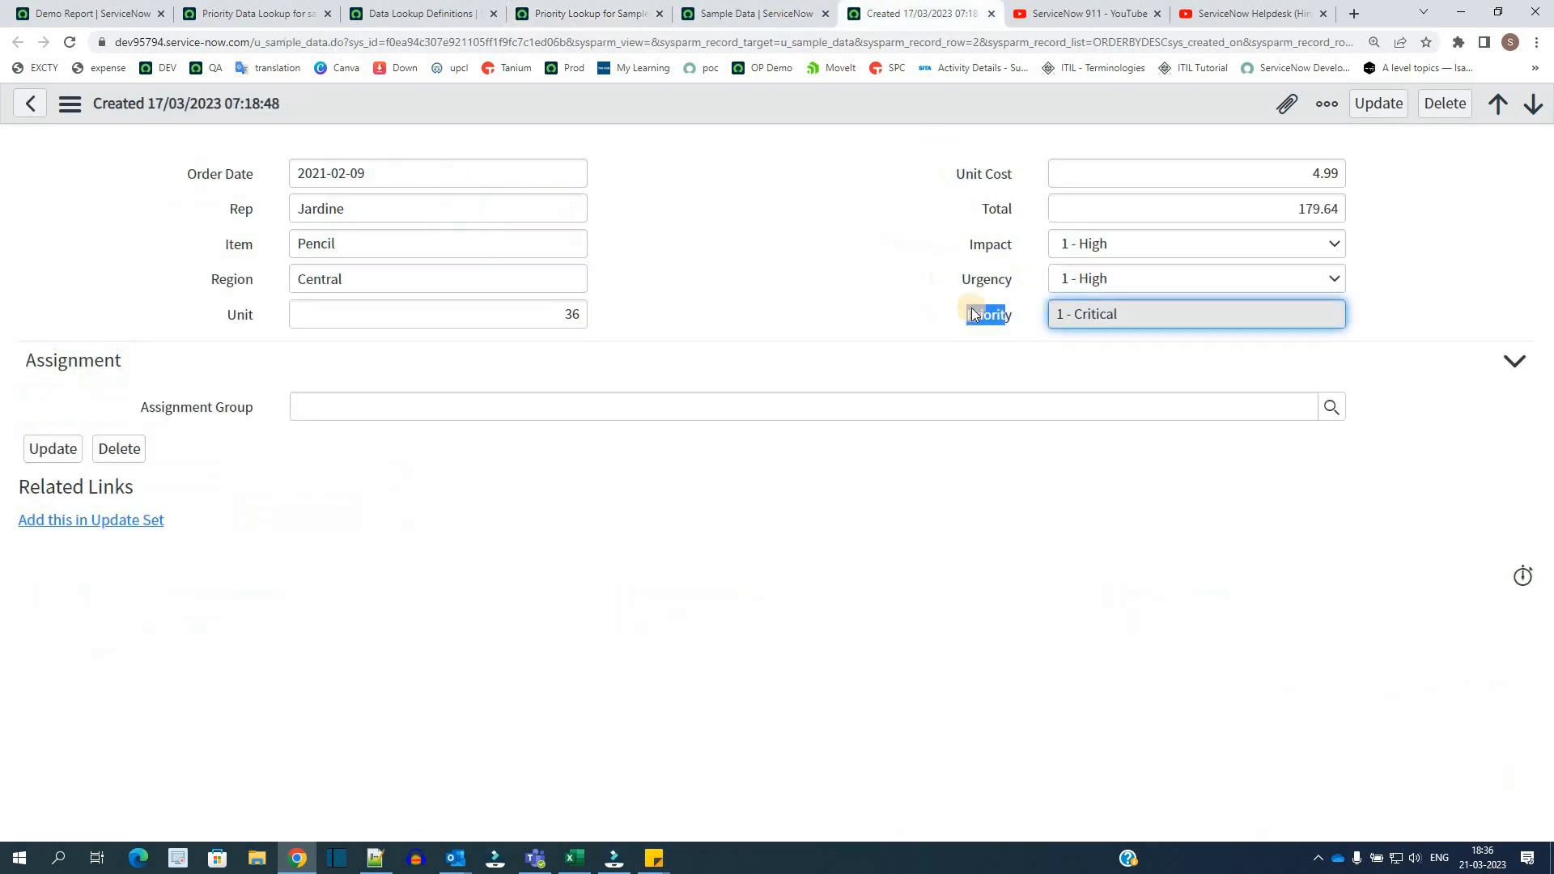
Step: Open the u_priority setter field definition in a separate page and highlight its source and matcher table fields
key(ctrl+shift+Tab)
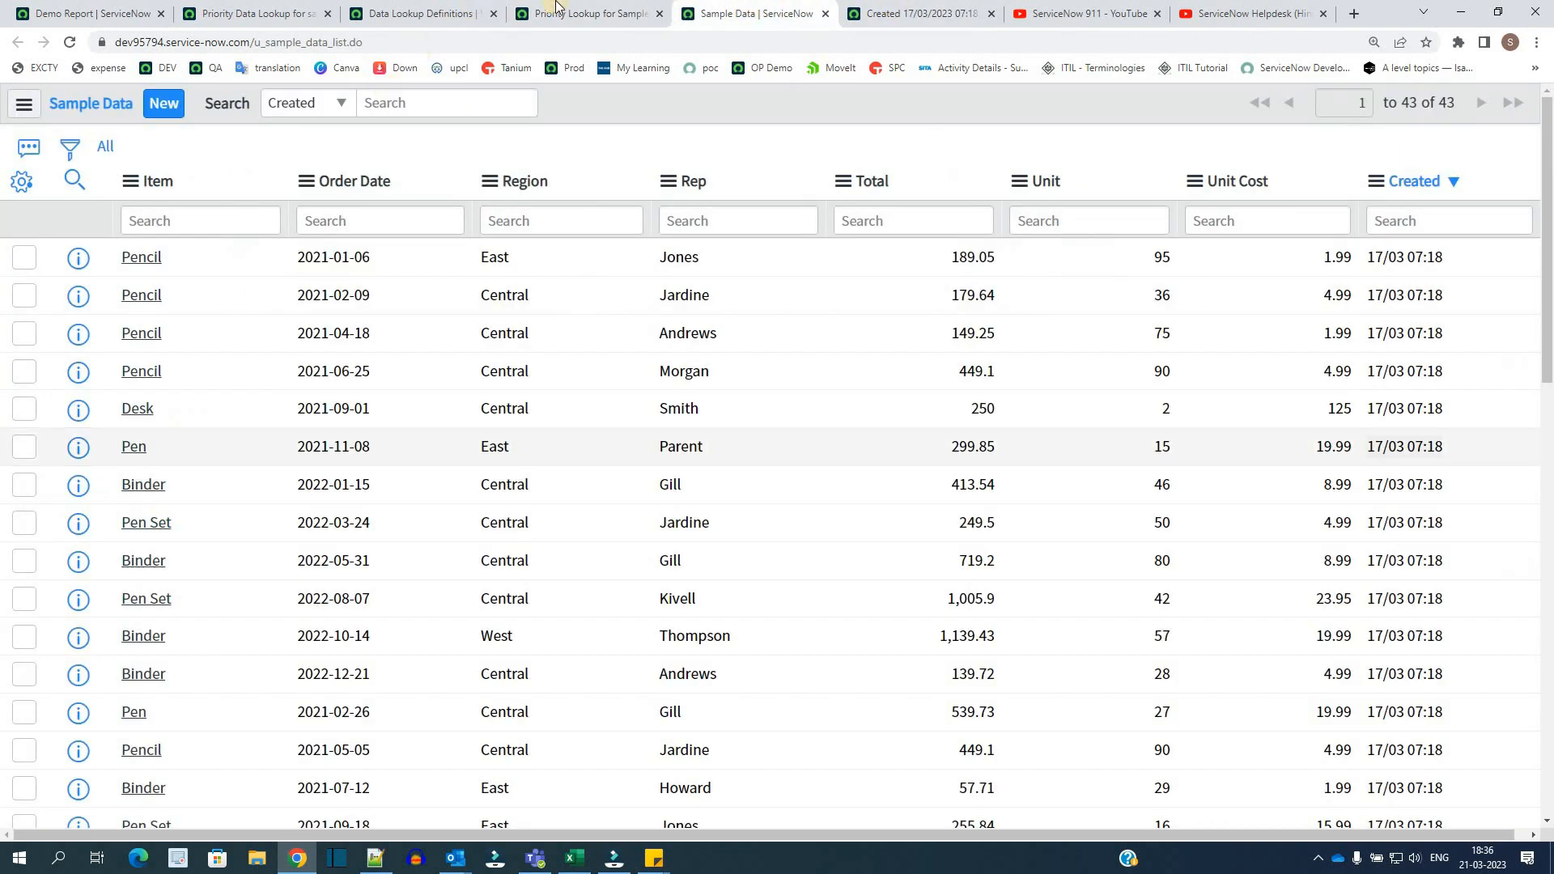
key(ctrl+shift+Tab)
middle_click(102, 636)
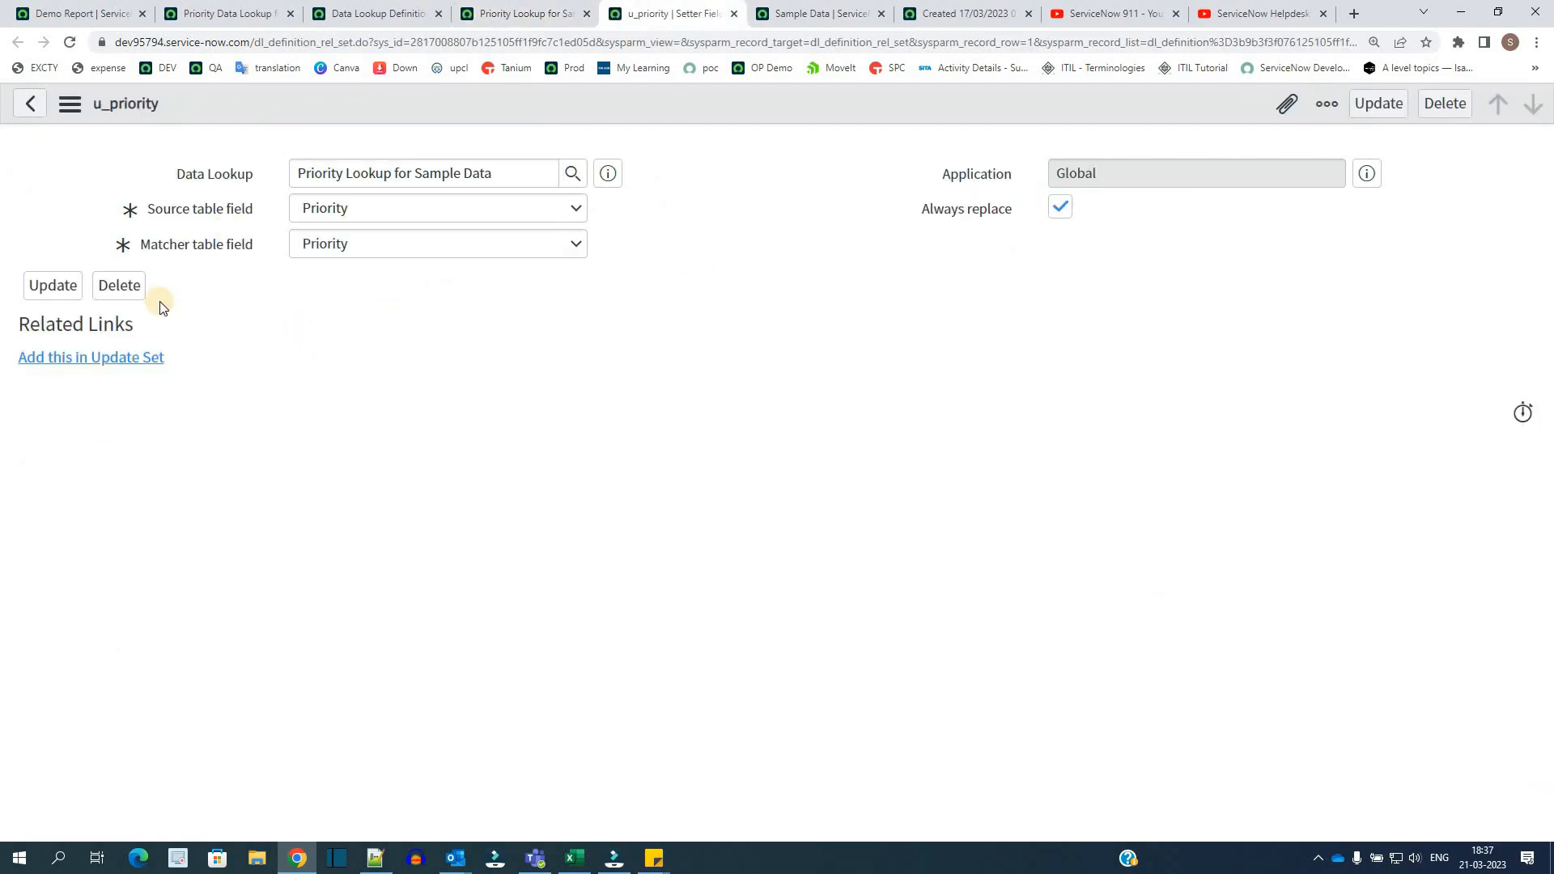
drag(148, 209, 259, 212)
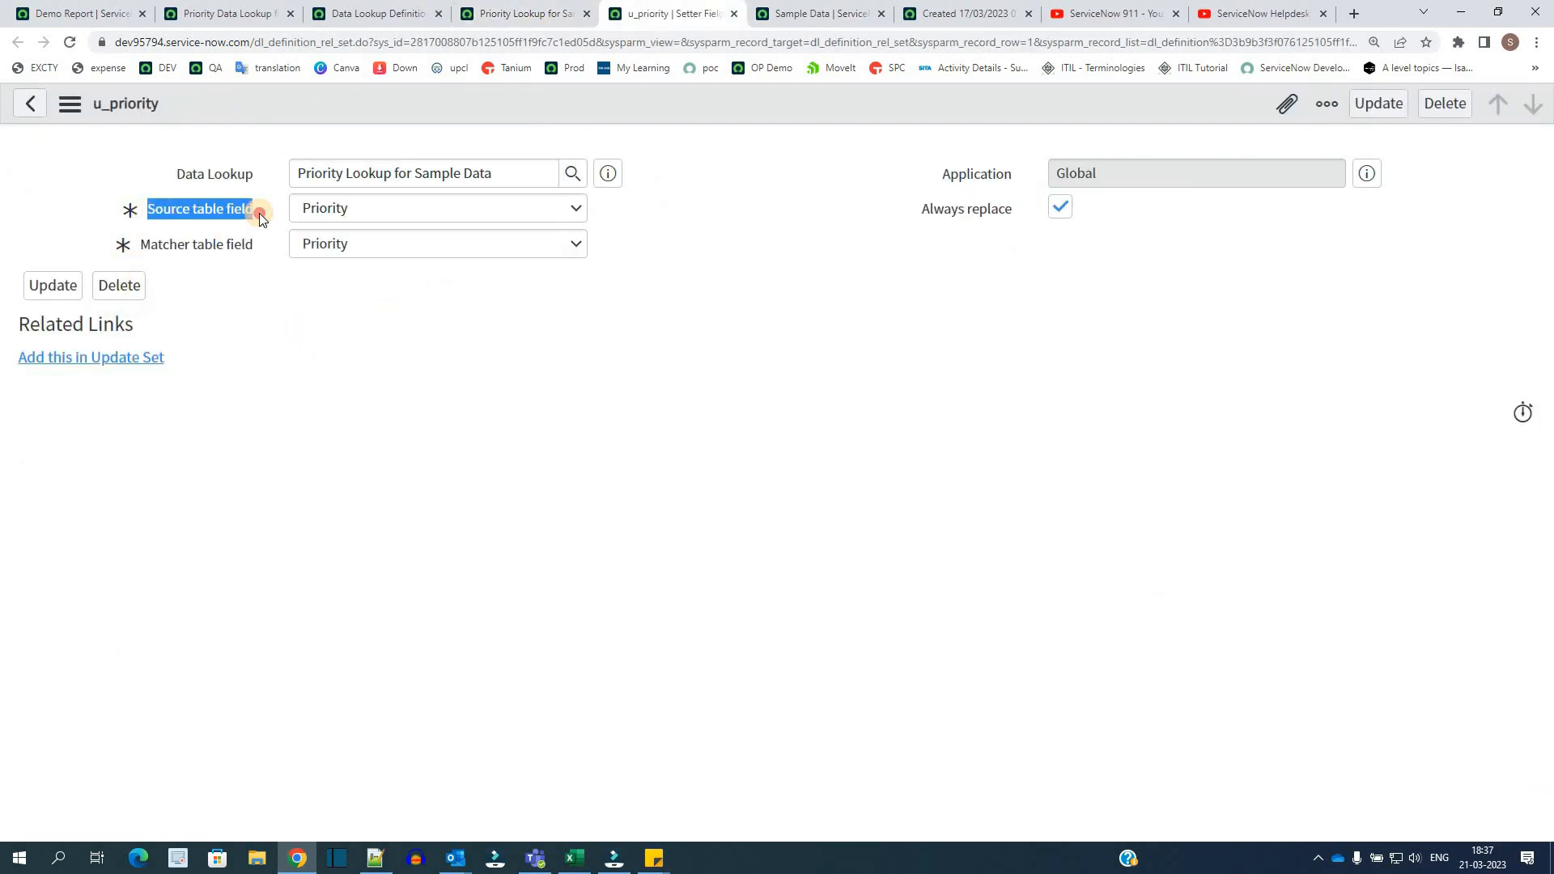
drag(158, 244, 275, 246)
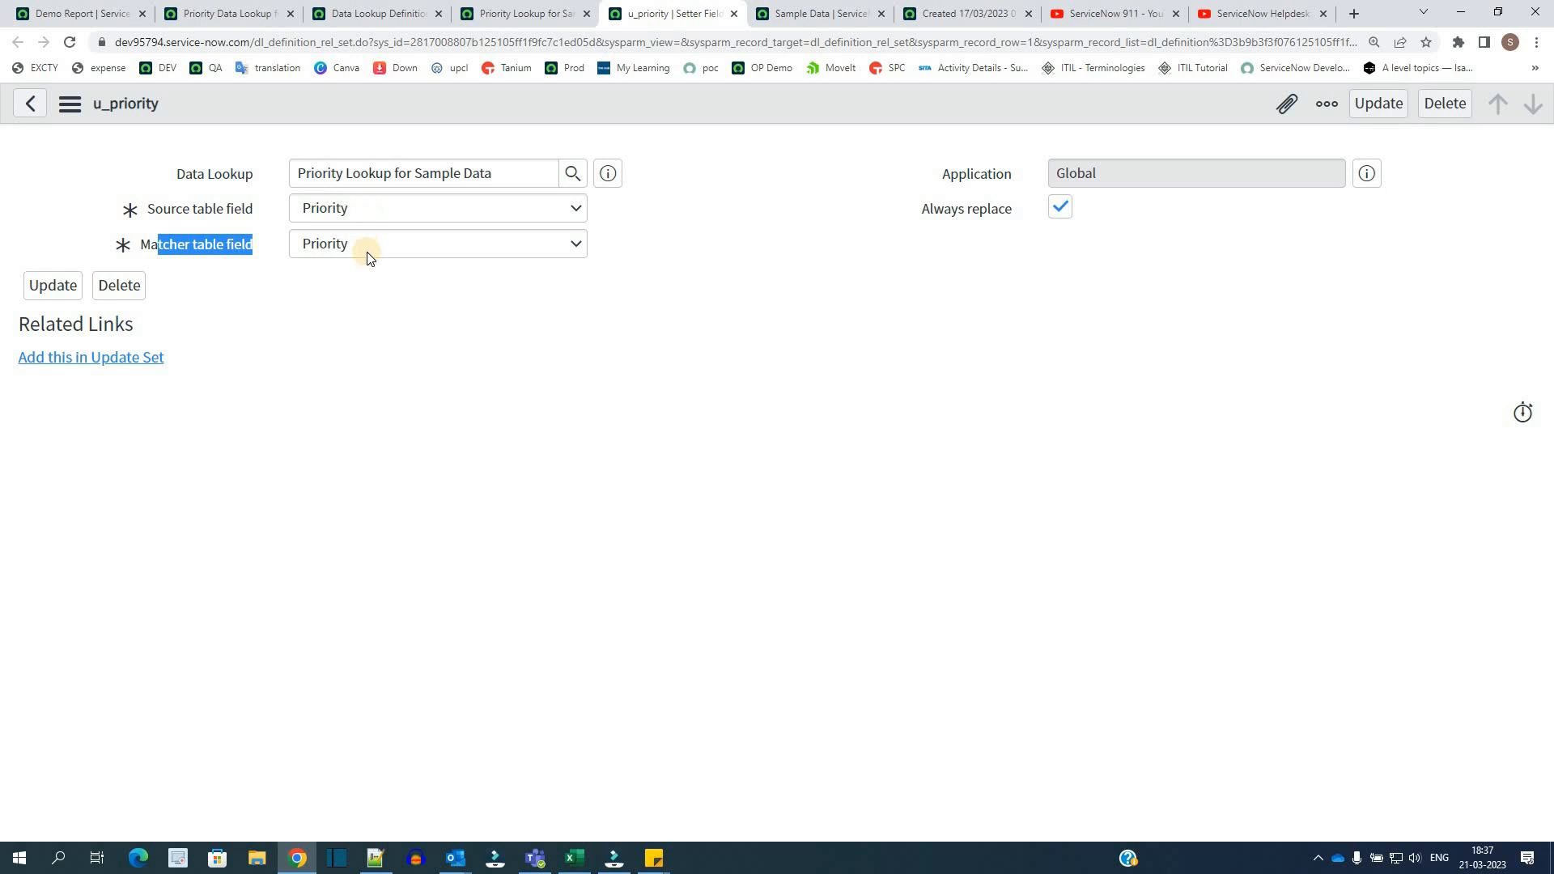
click(409, 328)
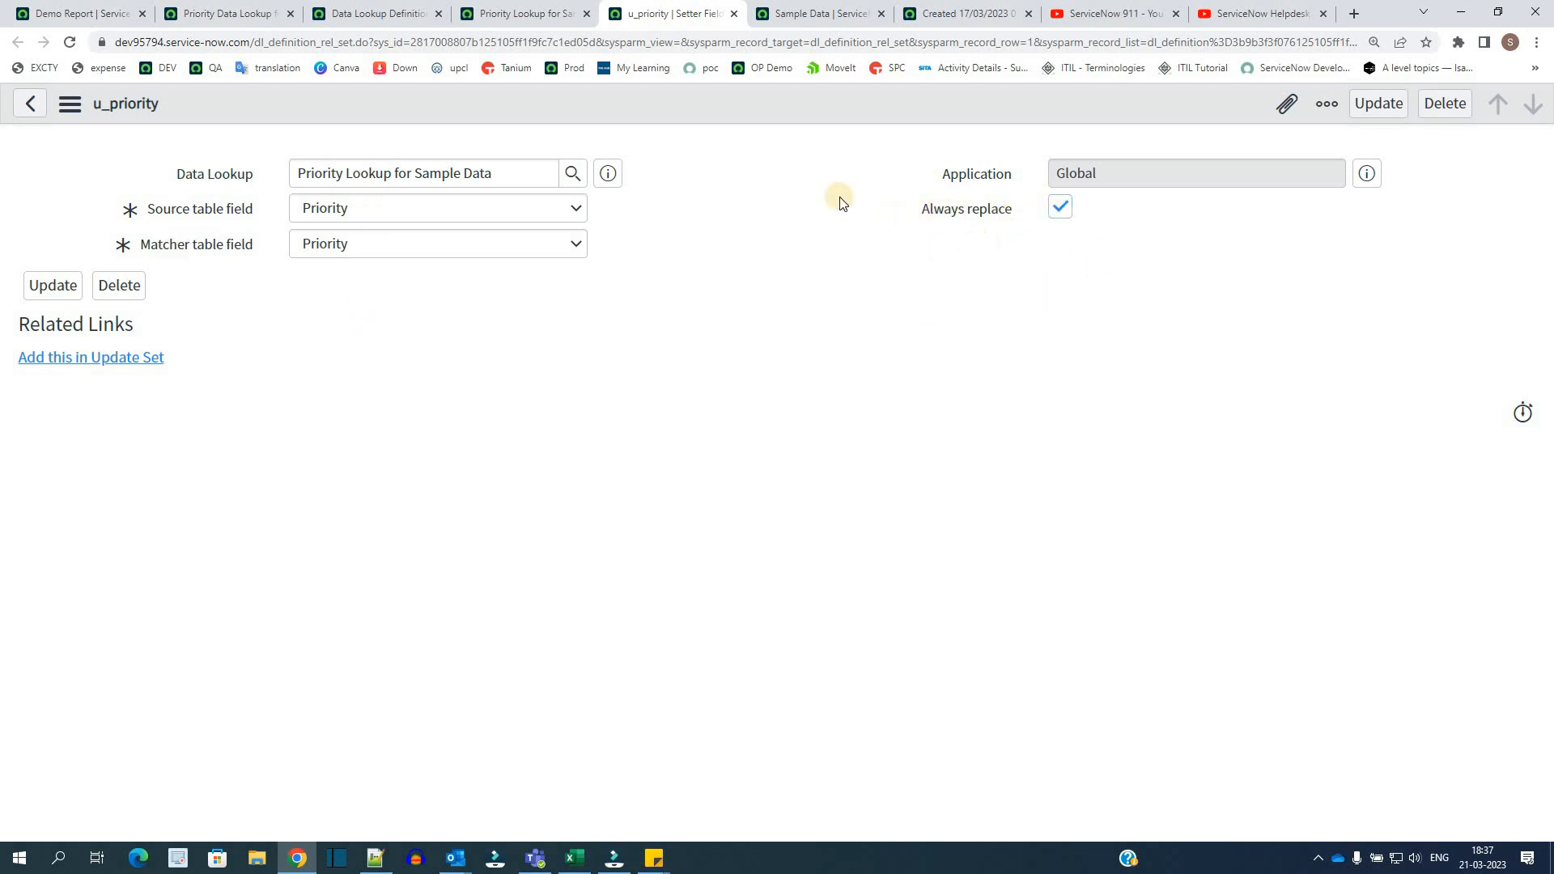
Step: Return to the Sample Data record and highlight its Priority, Impact and Urgency fields
click(957, 13)
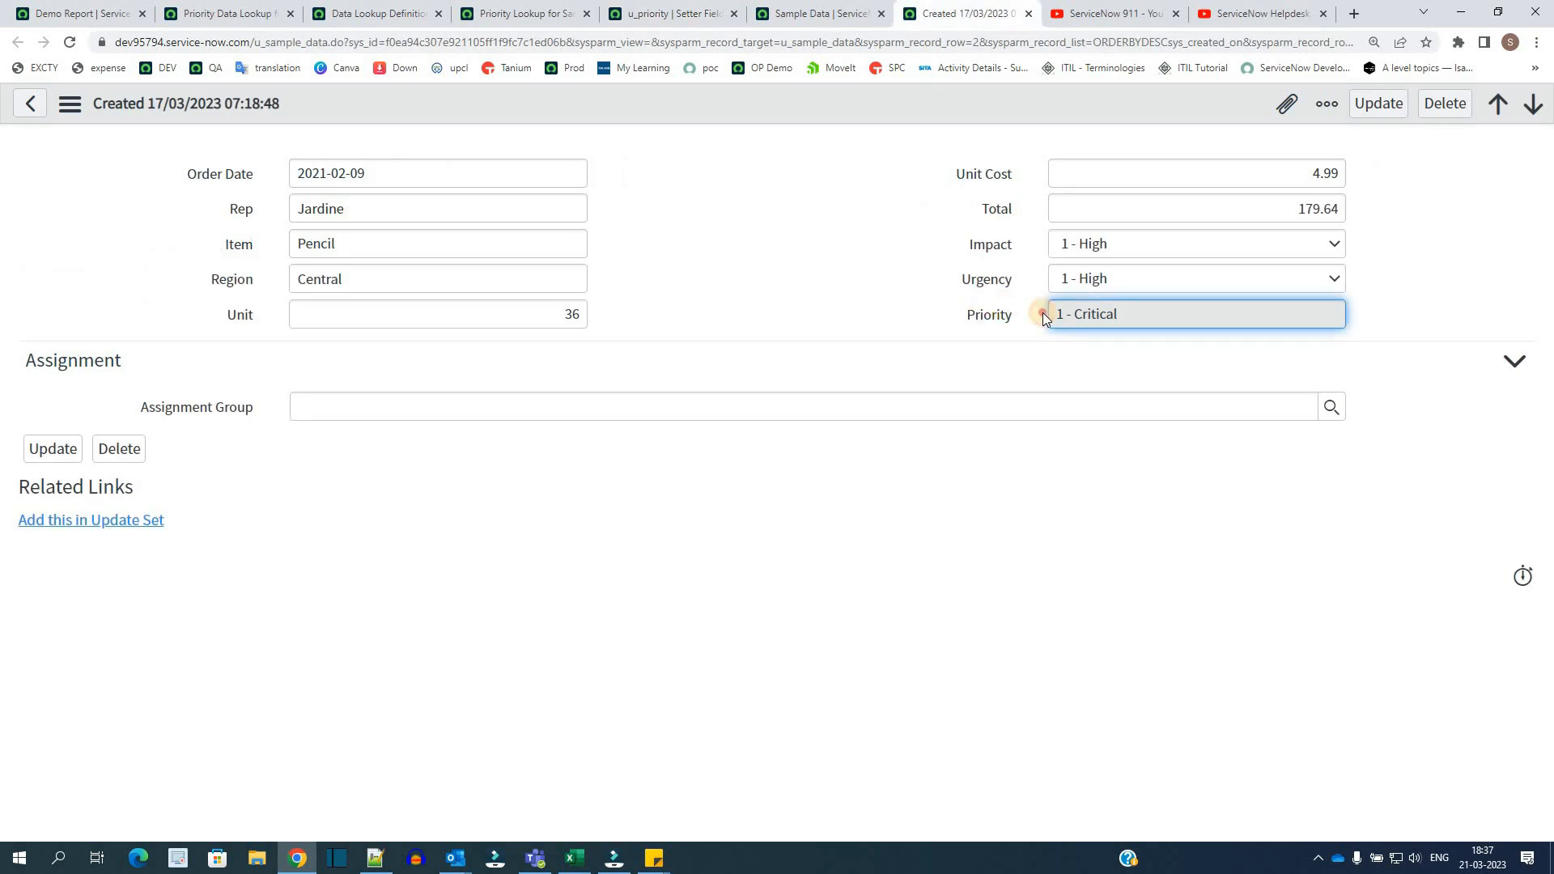
double_click(1022, 314)
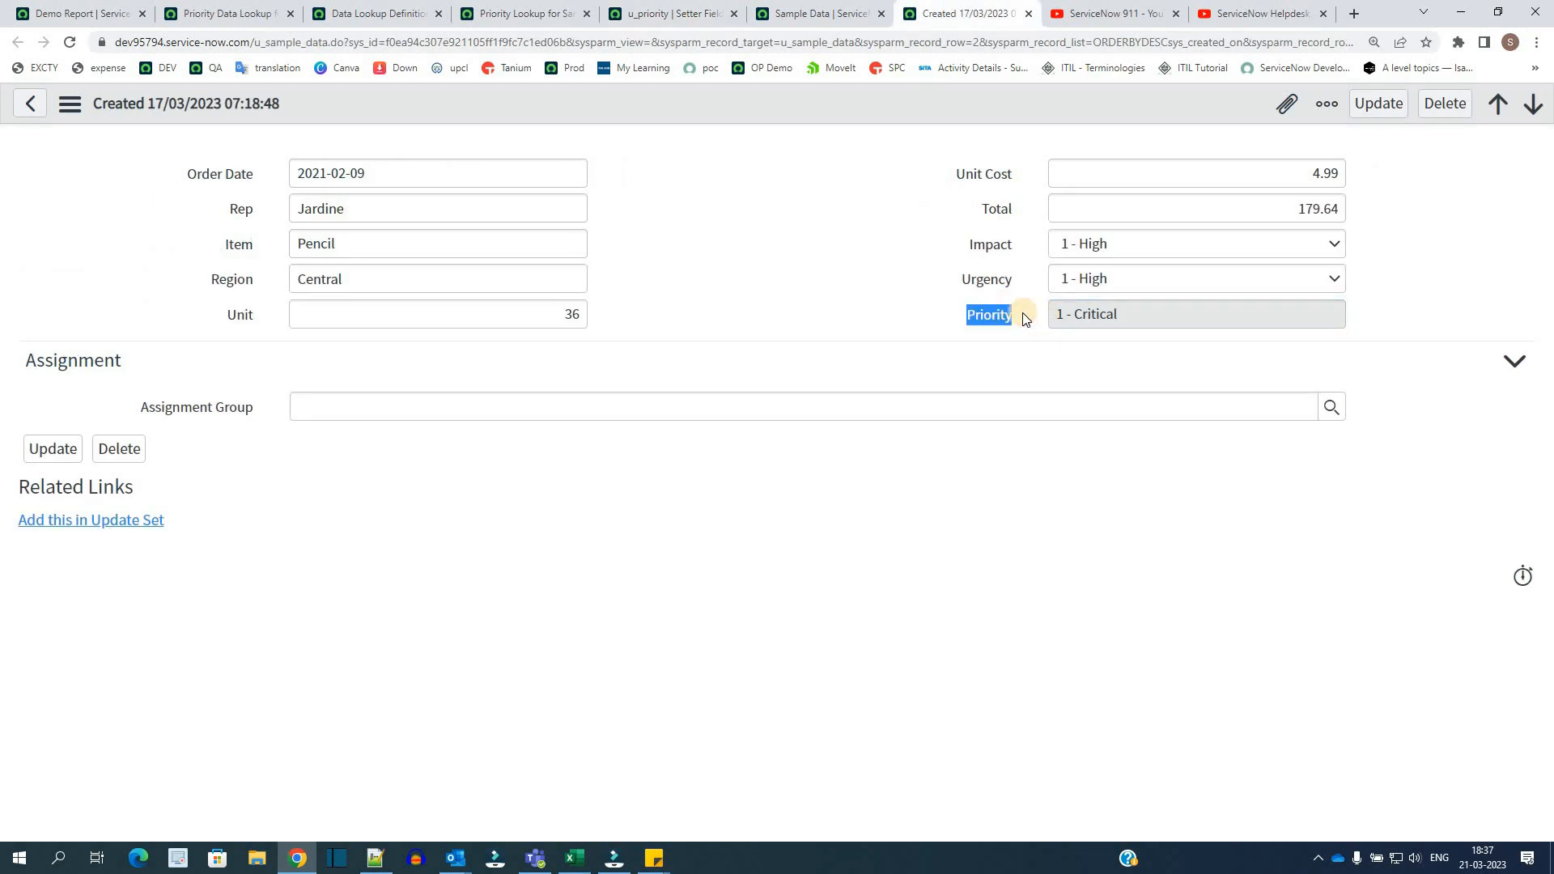
click(896, 303)
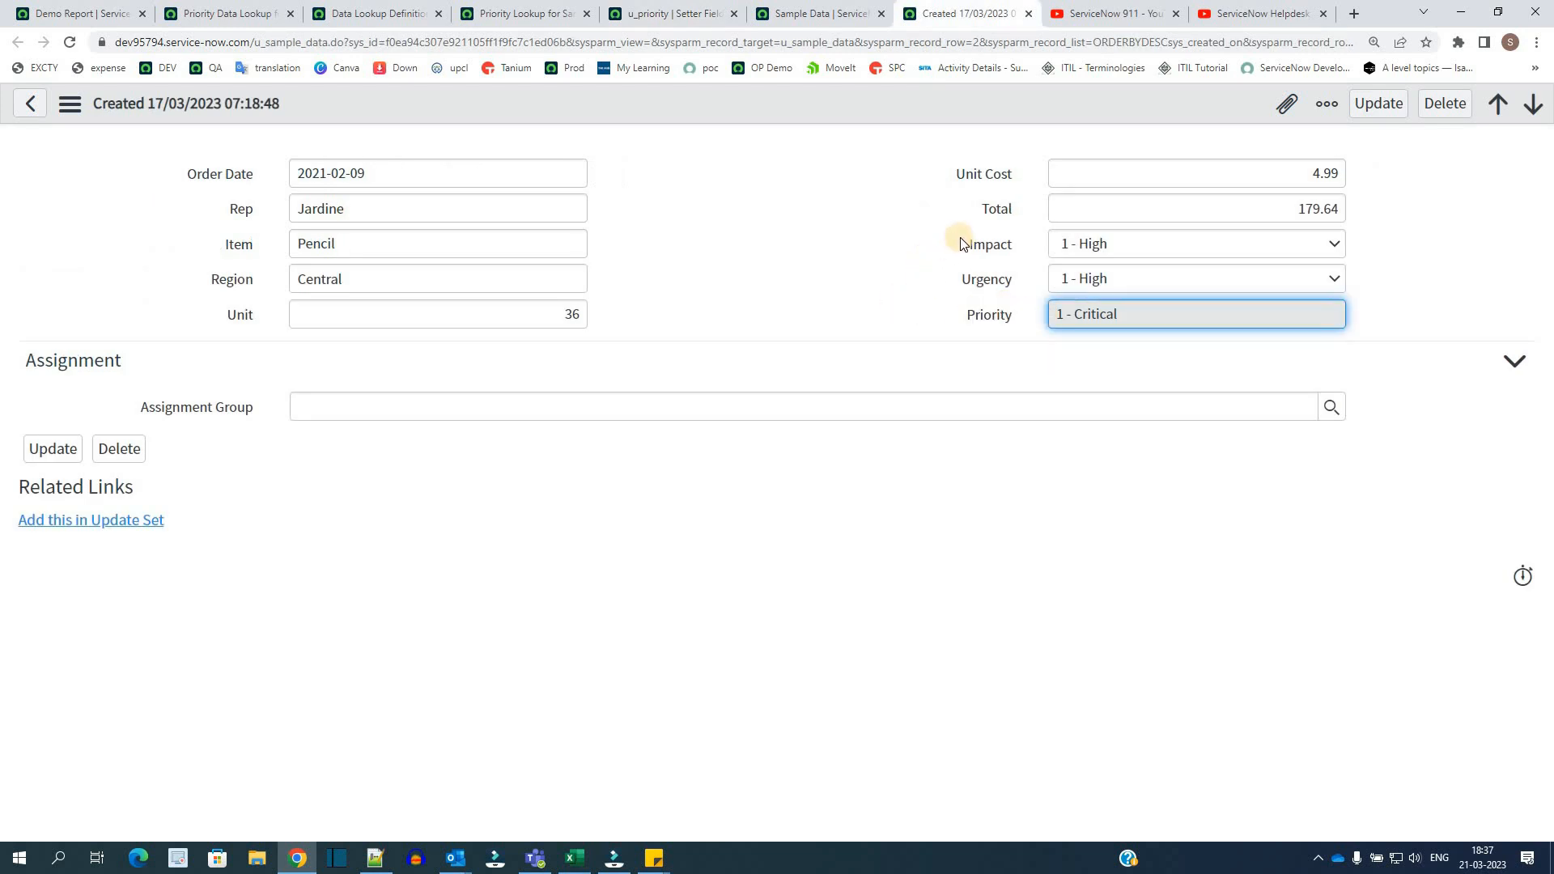
triple_click(1007, 276)
drag(1007, 276, 1014, 277)
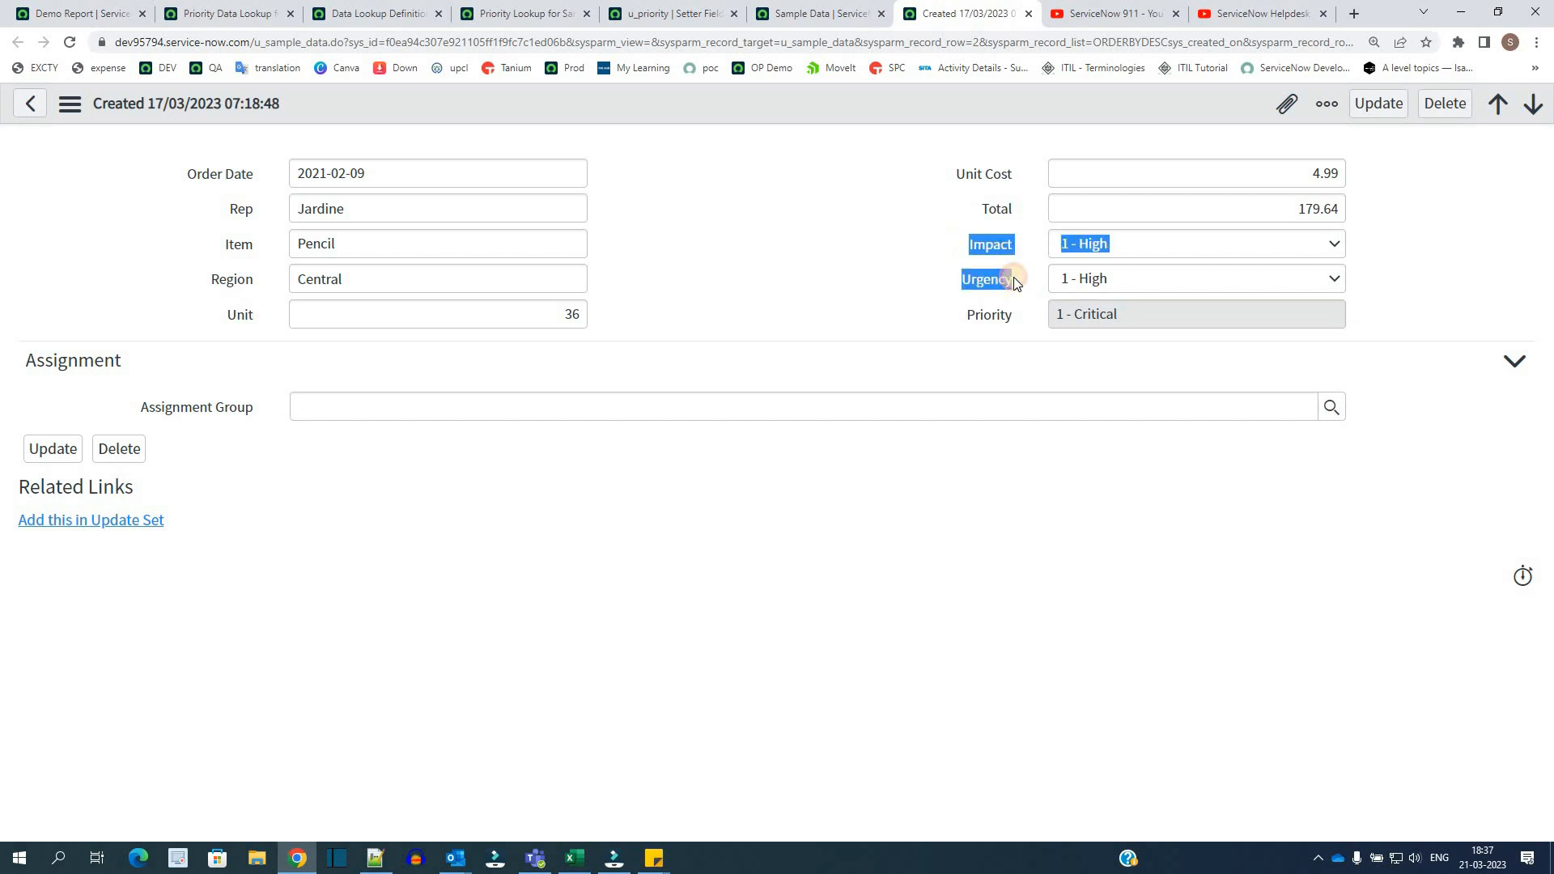
Step: Go back to the u_priority setter definition and examine its Always replace option
click(819, 10)
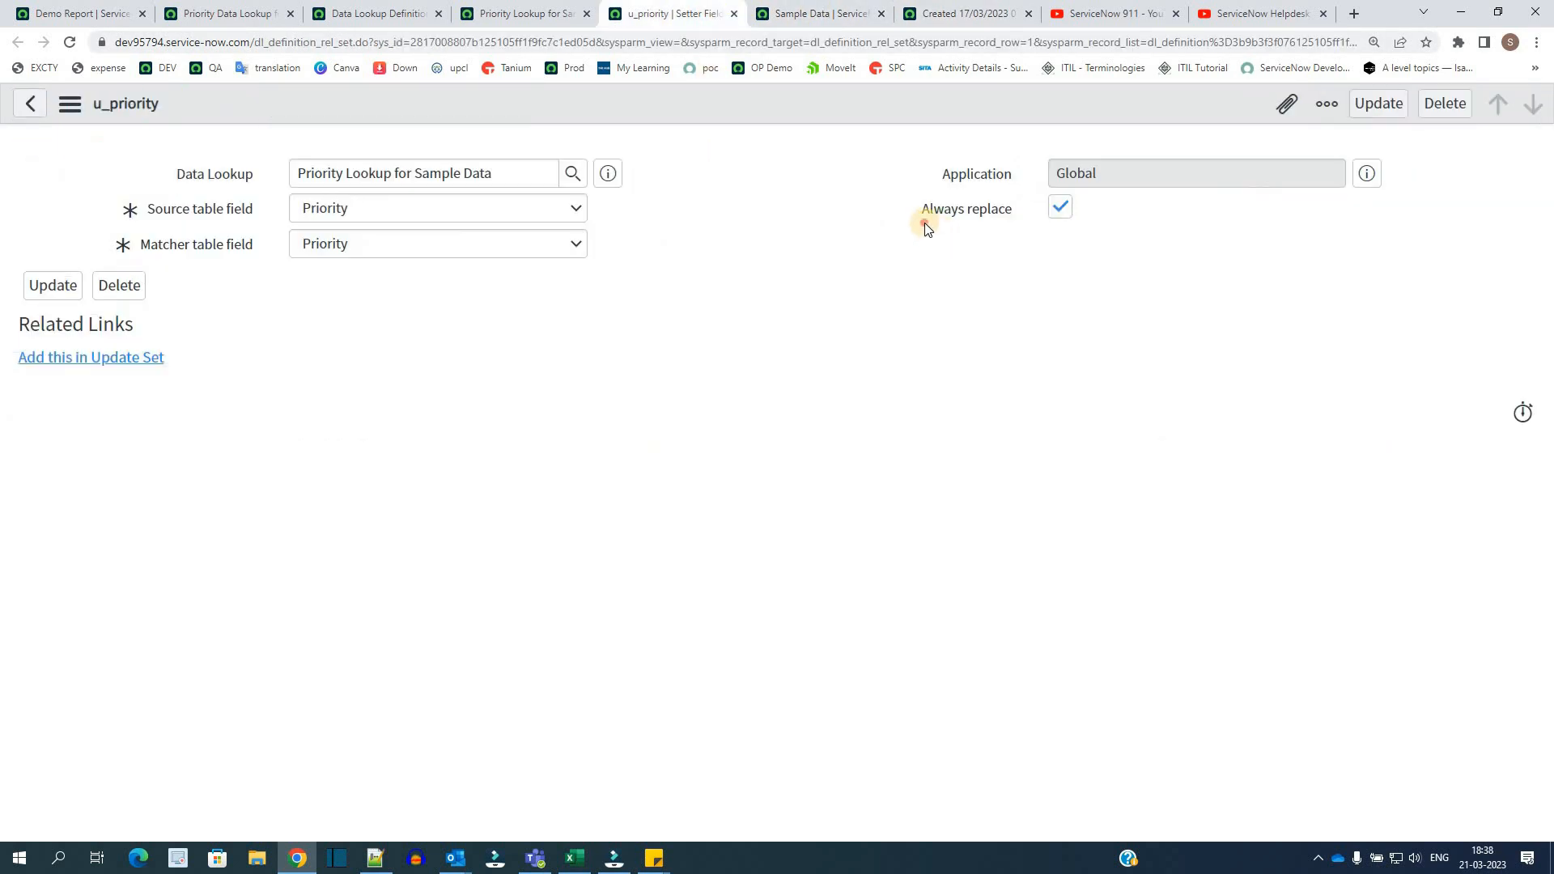
triple_click(1023, 218)
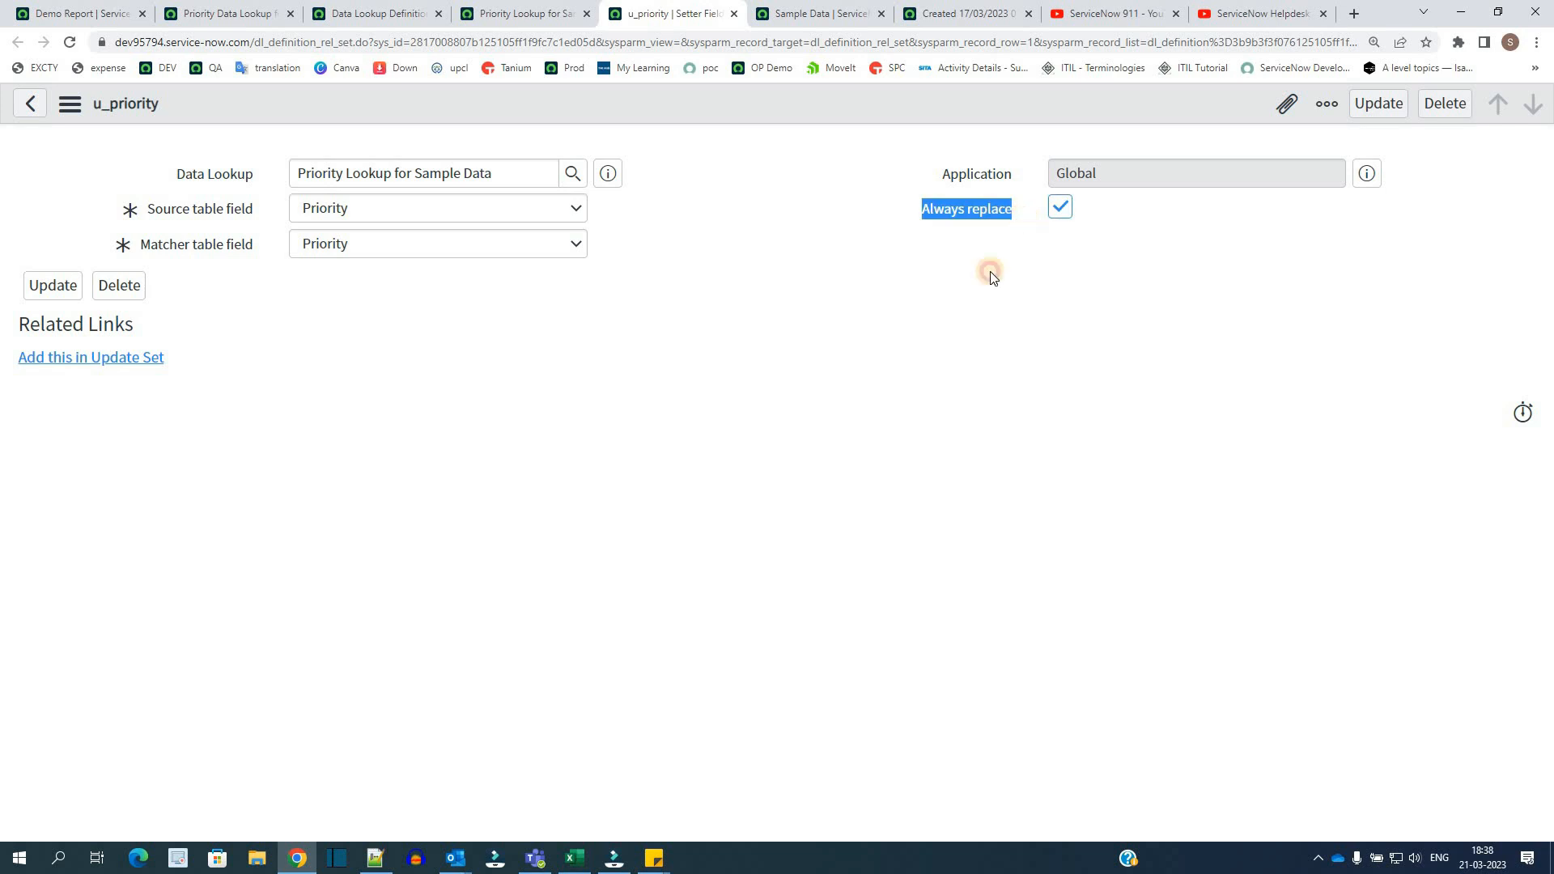
click(960, 324)
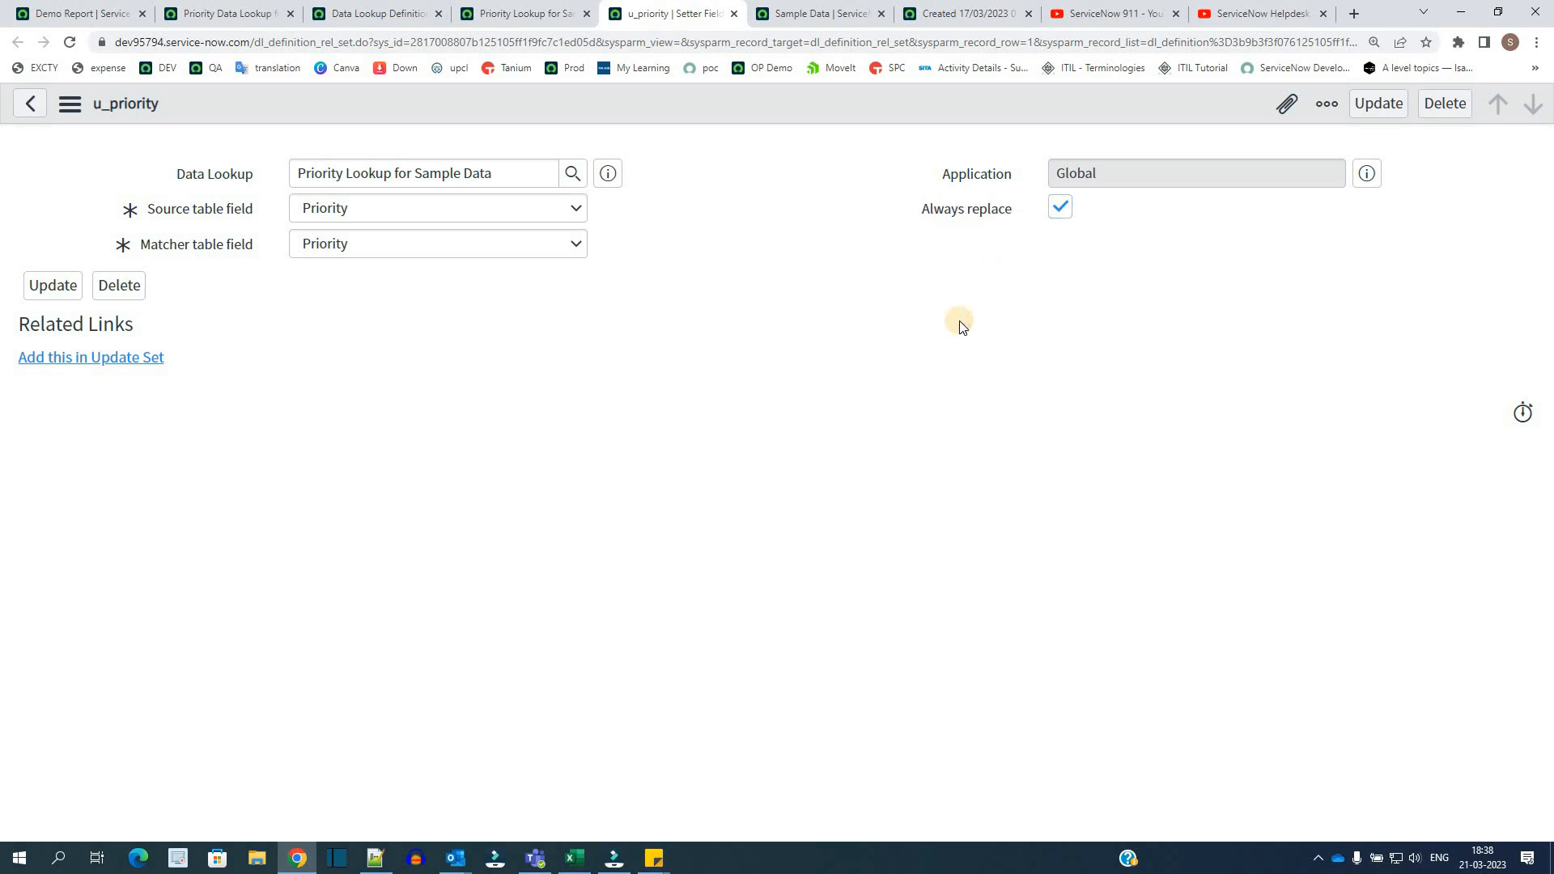
click(1065, 211)
Step: Review the matcher field definitions of Priority Lookup for Sample Data and the Priority Data Lookup for sample data list
click(523, 13)
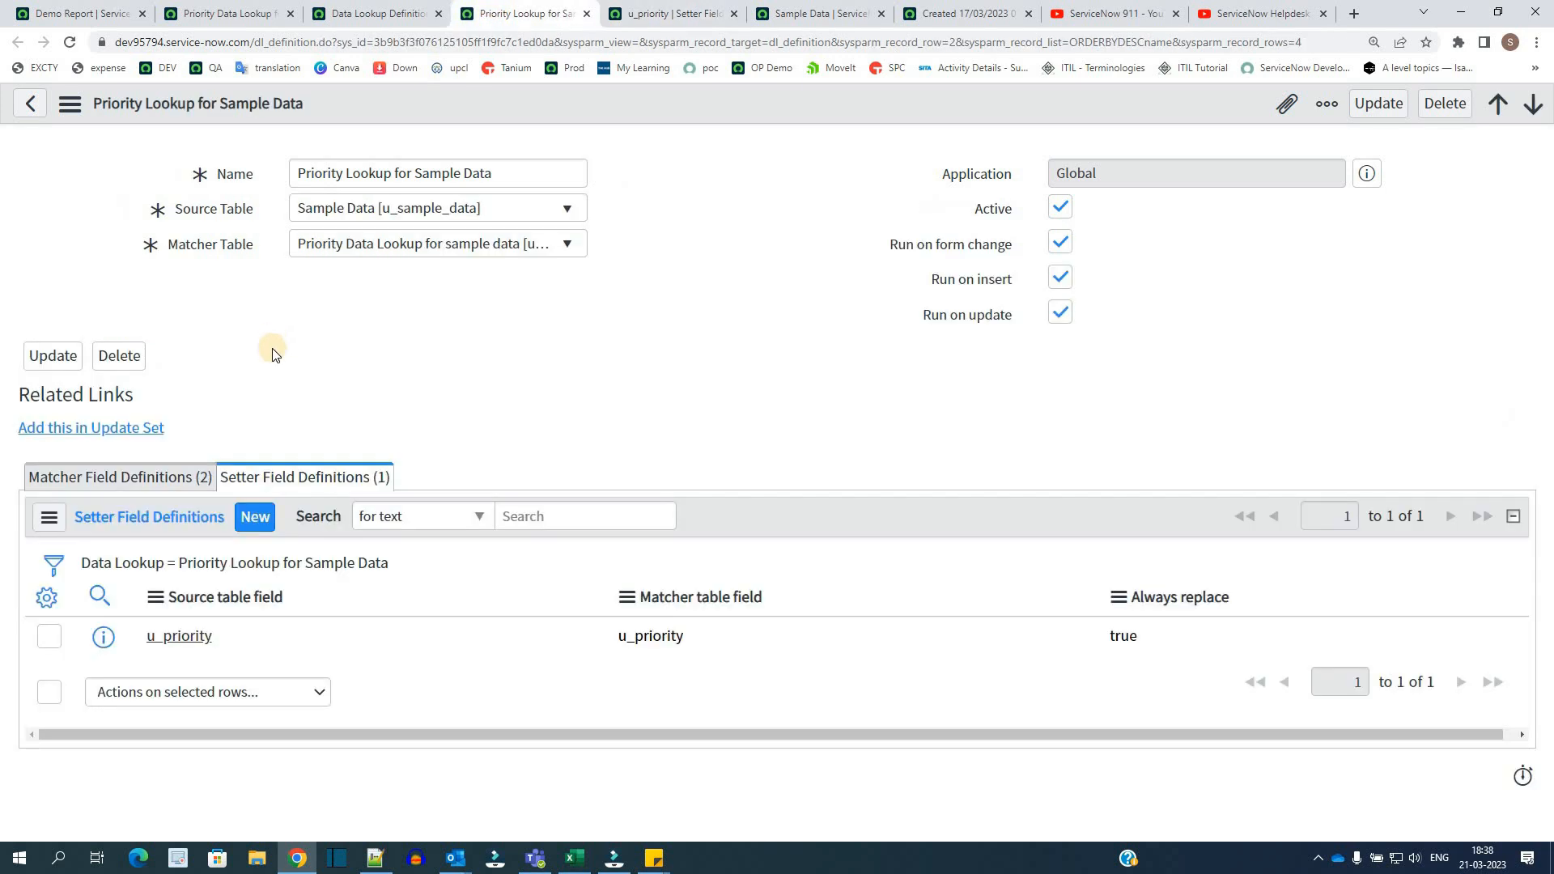
click(39, 481)
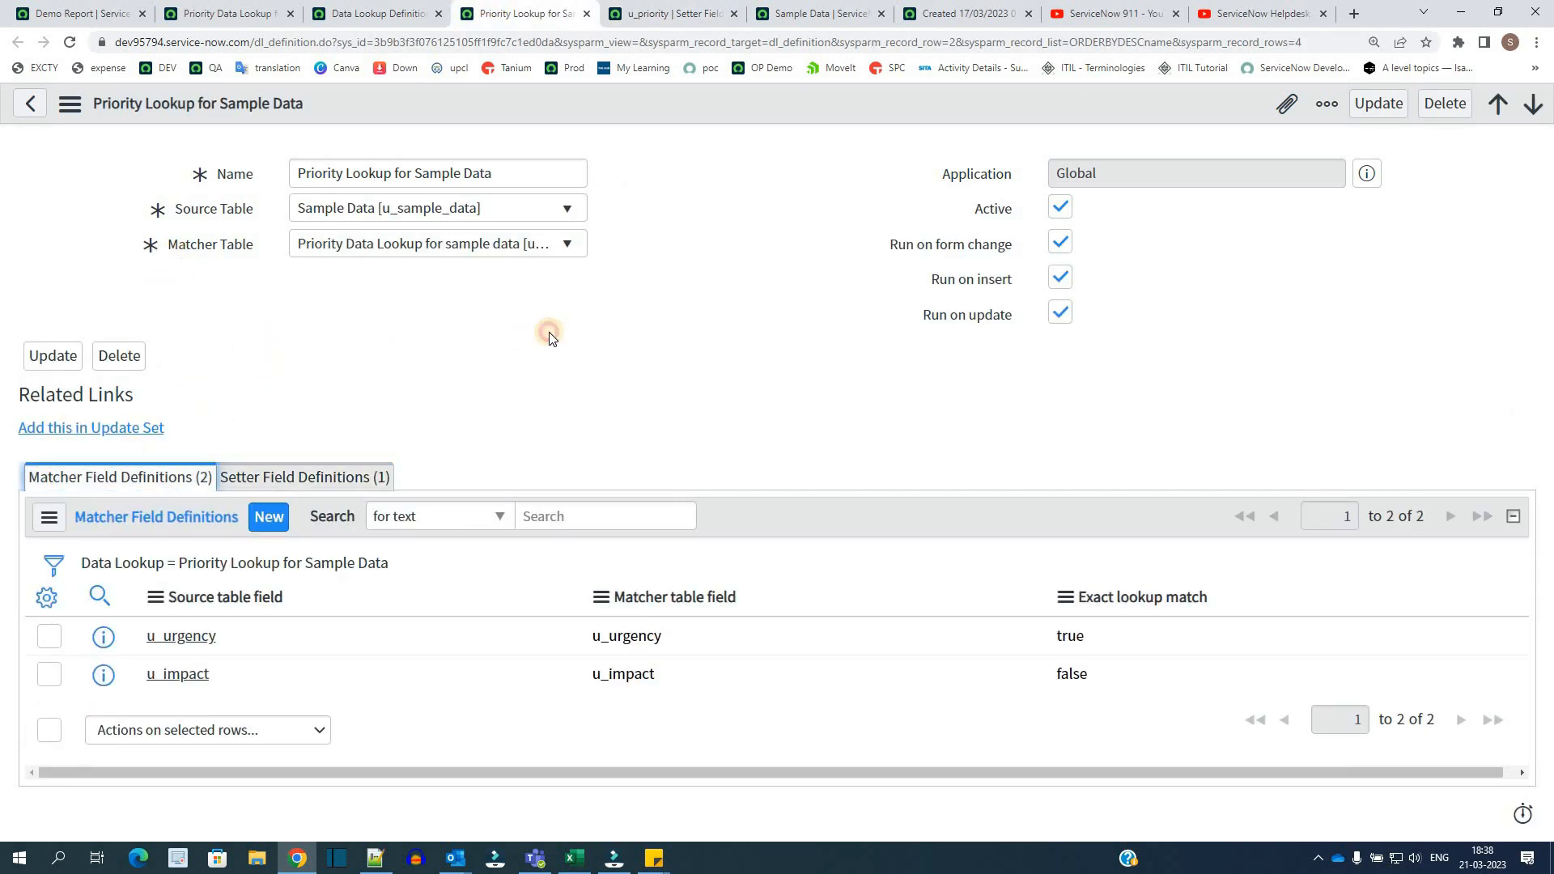
click(220, 14)
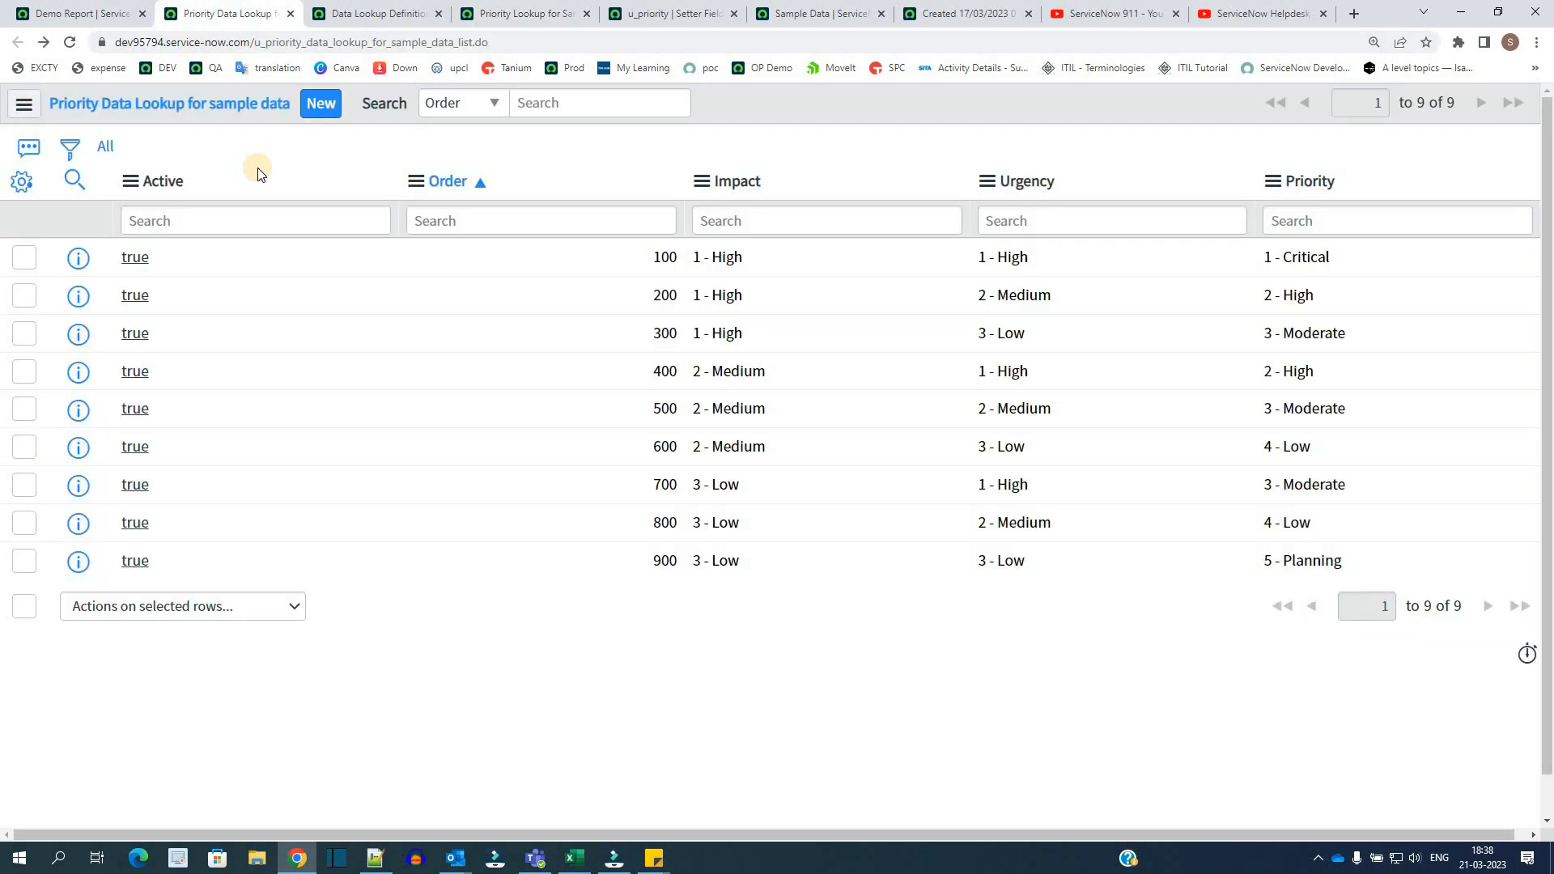
Step: Switch to YouTube and view the videos page of the ServiceNow 911 channel
click(81, 11)
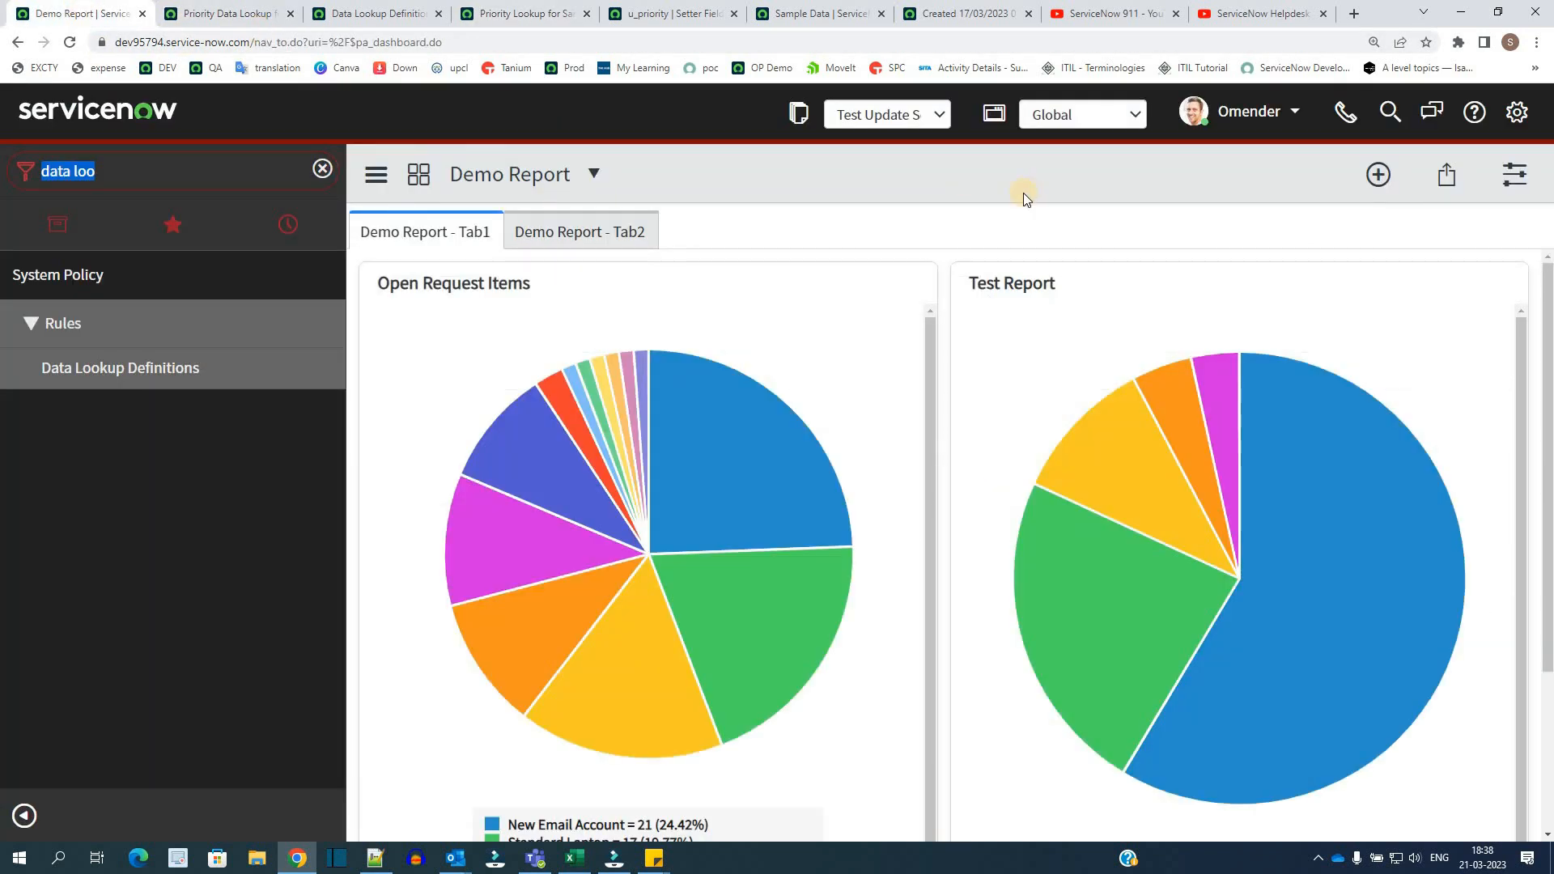
click(1093, 8)
click(1267, 13)
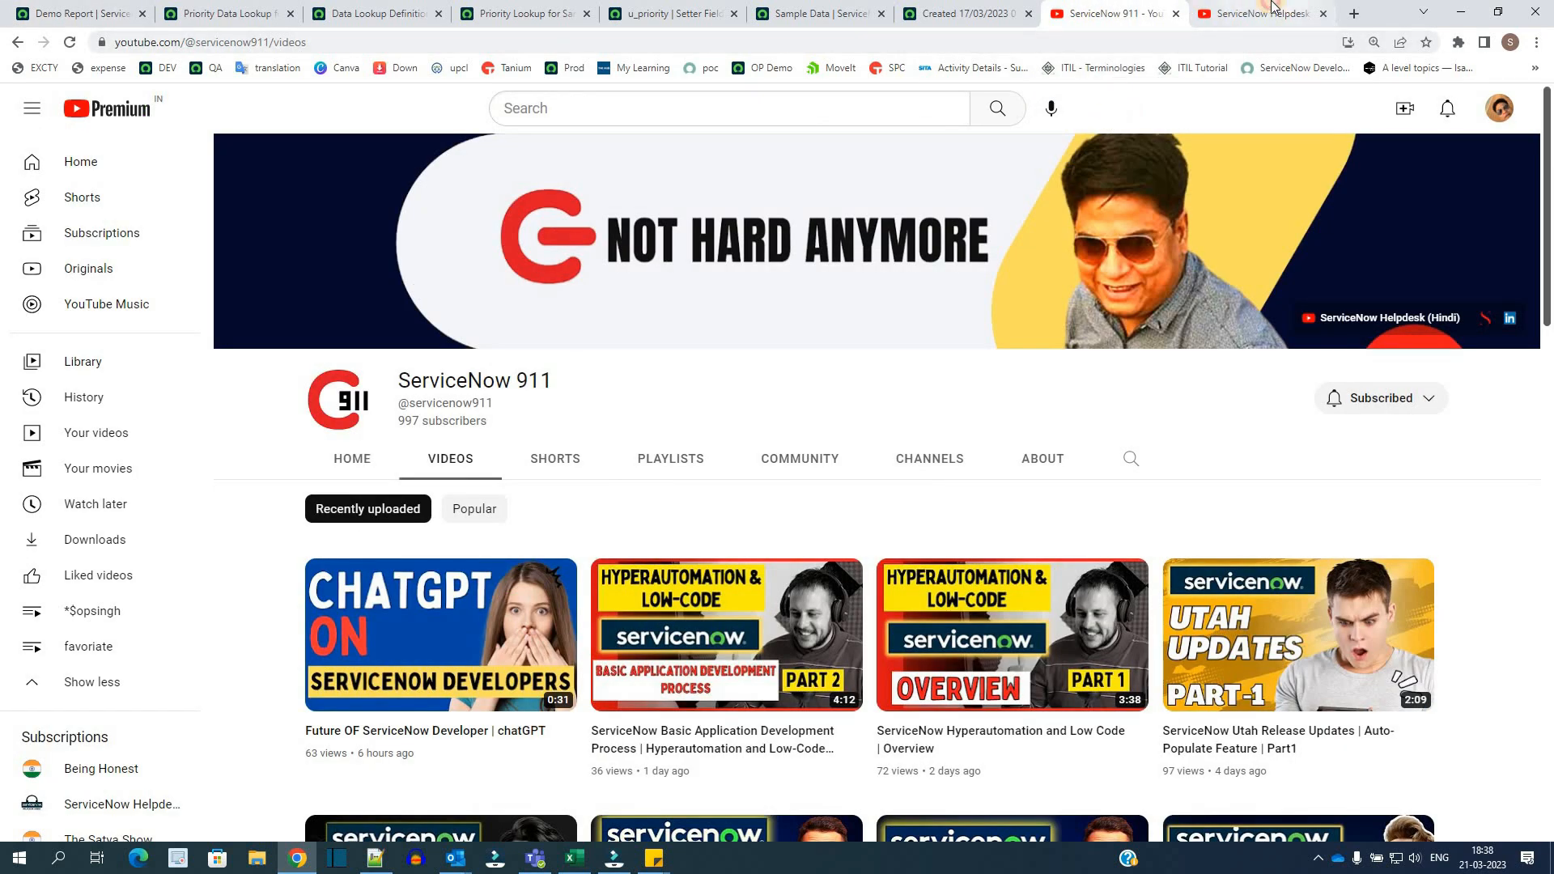
click(1116, 9)
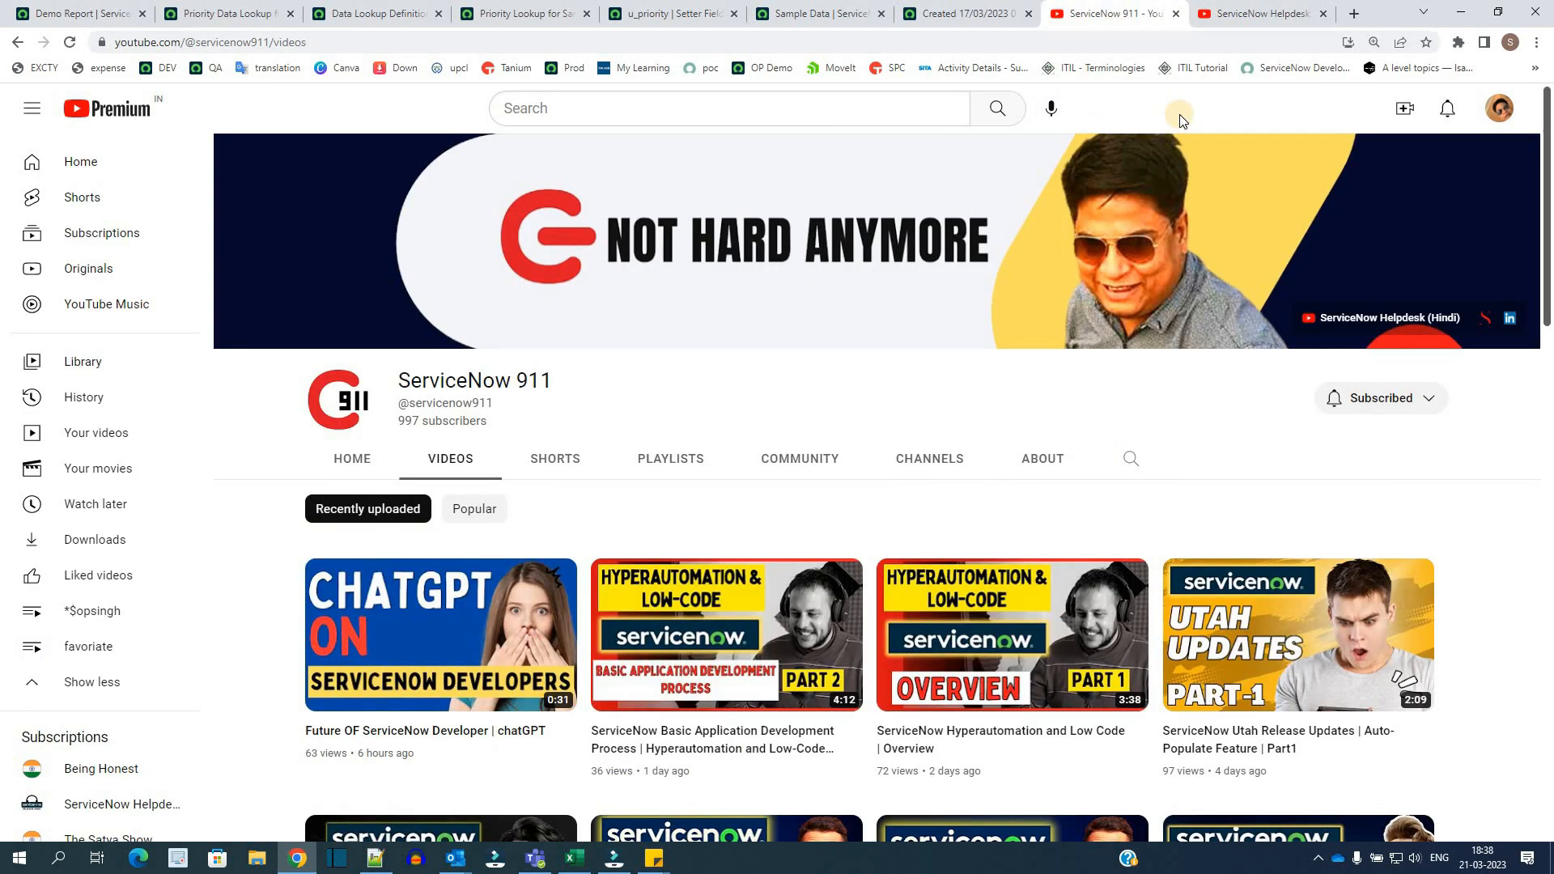